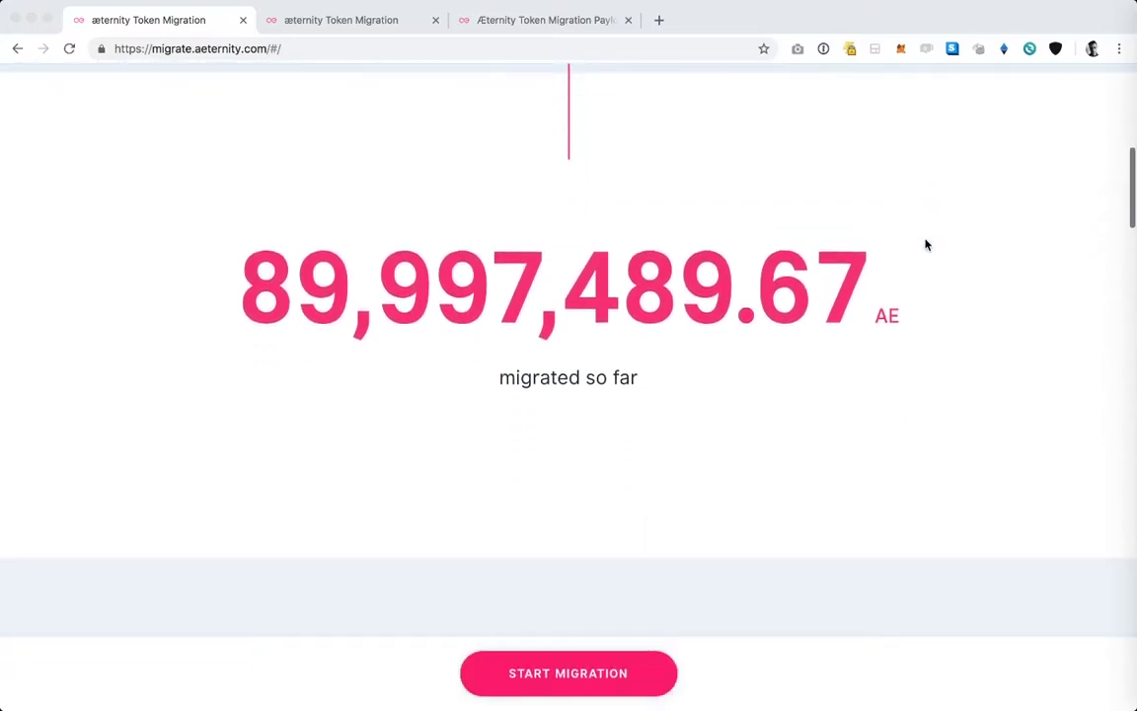
- Read through the four steps of the Migration Overview, from creating an account to receiving tokens at the next hardfork
{"action": "scroll", "coordinate": [926, 245], "scroll_direction": "down", "scroll_amount": 1}
{"action": "scroll", "coordinate": [926, 245], "scroll_direction": "down", "scroll_amount": 10}
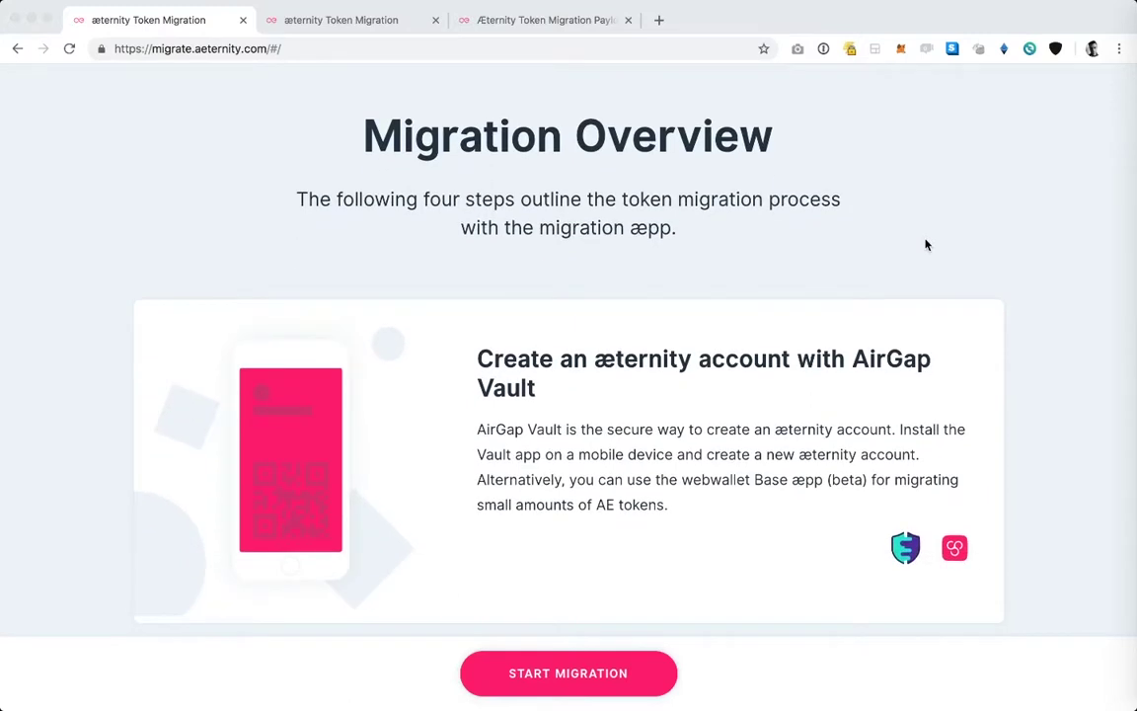
{"action": "scroll", "coordinate": [926, 245], "scroll_direction": "down", "scroll_amount": 1}
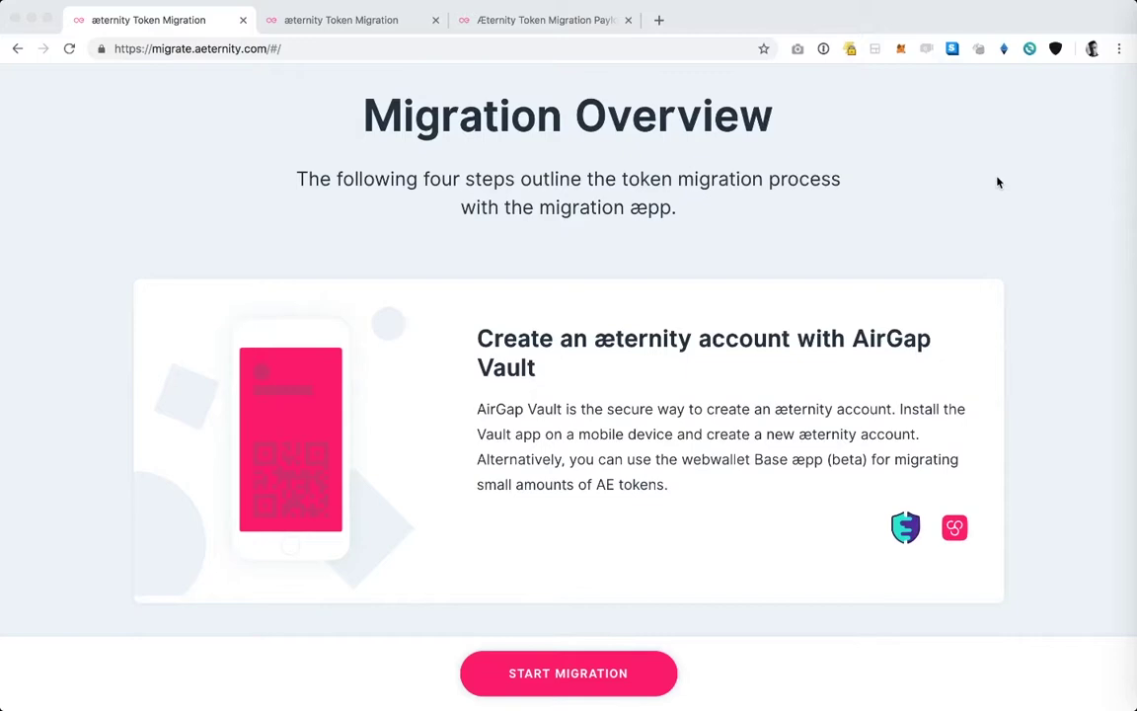
{"action": "scroll", "coordinate": [997, 181], "scroll_direction": "down", "scroll_amount": 8}
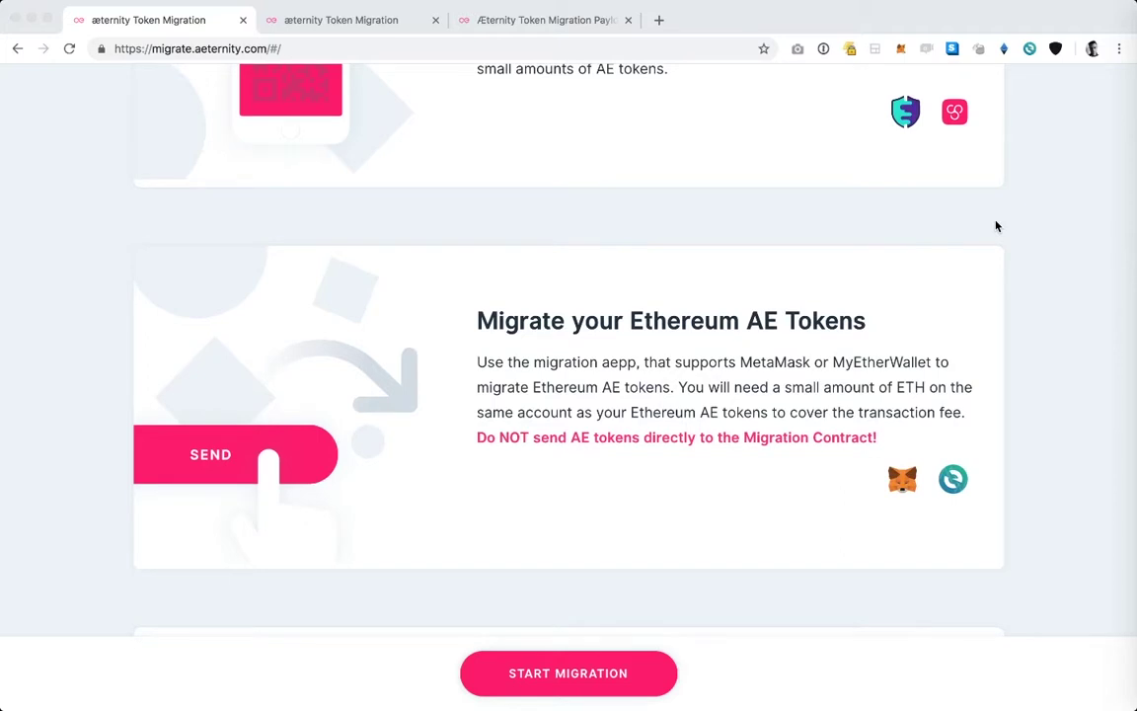
{"action": "scroll", "coordinate": [996, 226], "scroll_direction": "down", "scroll_amount": 5}
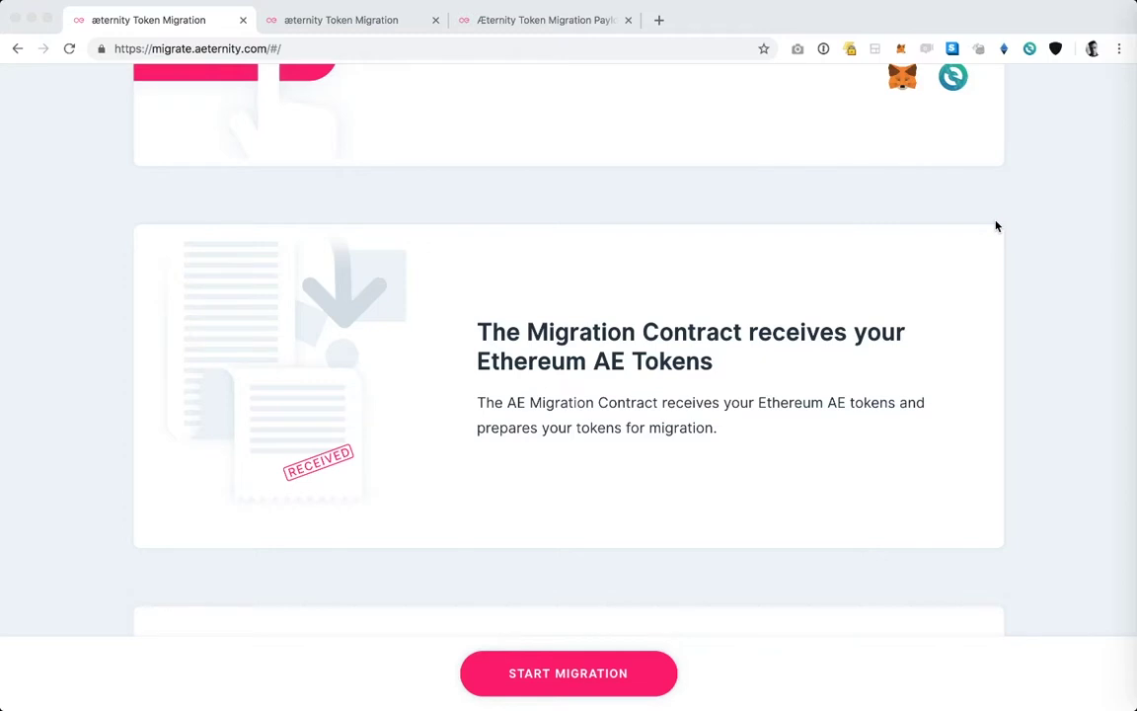
{"action": "scroll", "coordinate": [996, 226], "scroll_direction": "down", "scroll_amount": 7}
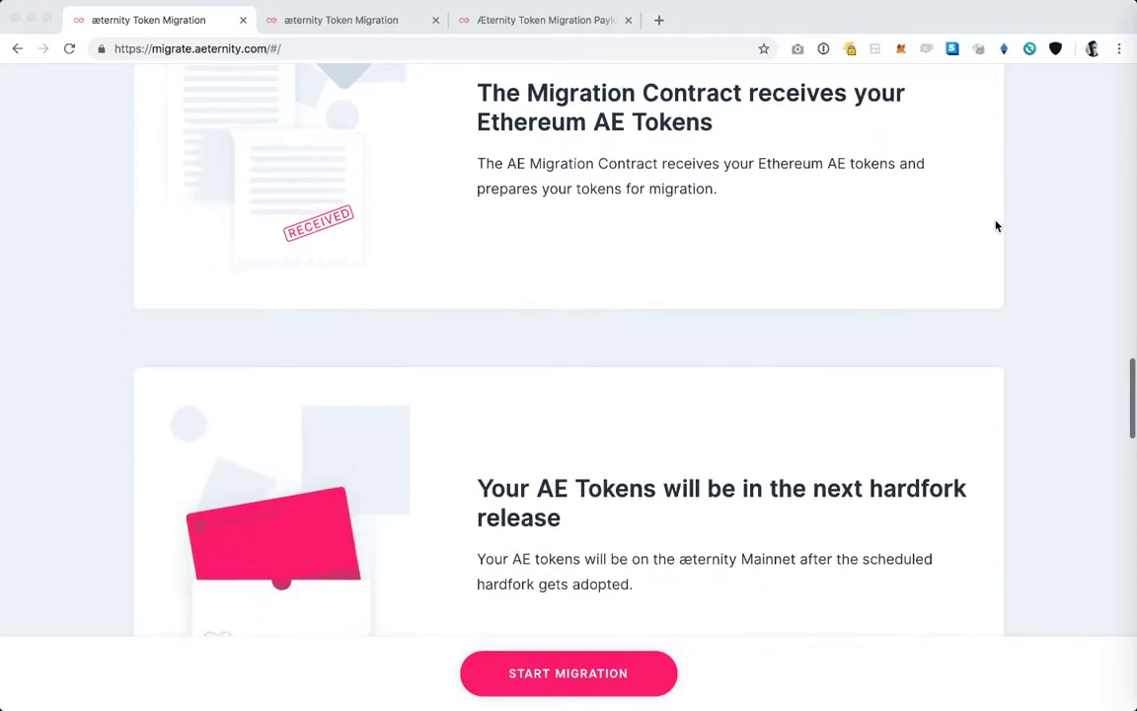
{"action": "scroll", "coordinate": [996, 226], "scroll_direction": "down", "scroll_amount": 1}
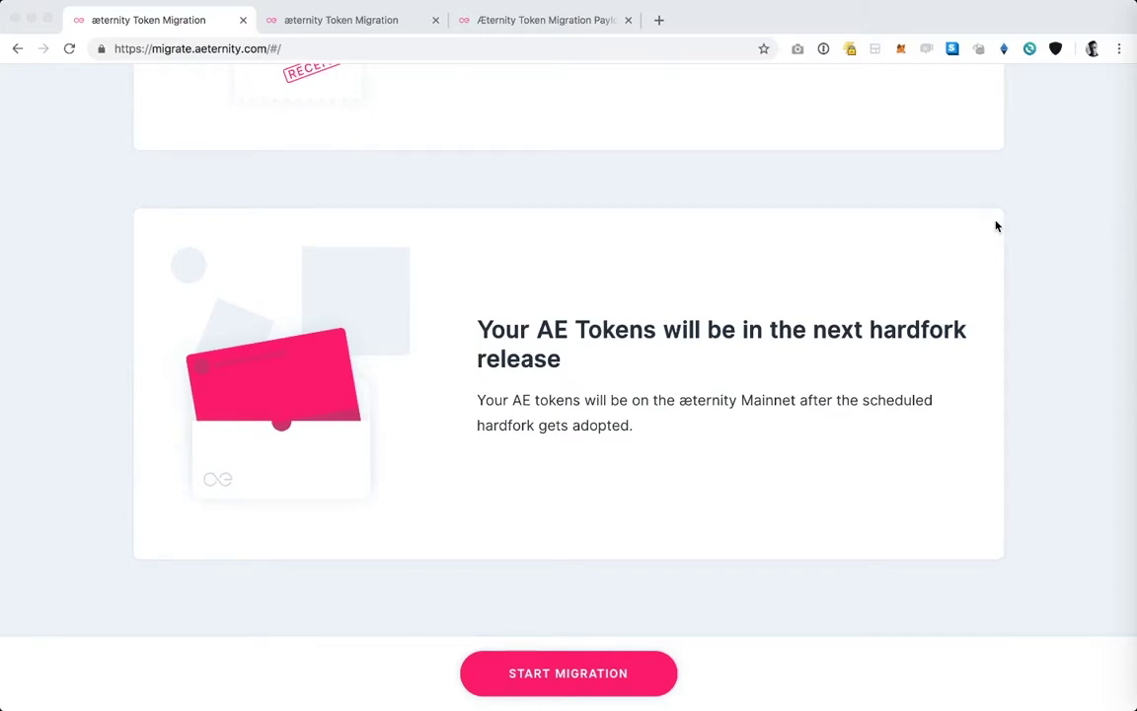
{"action": "scroll", "coordinate": [996, 226], "scroll_direction": "down", "scroll_amount": 7}
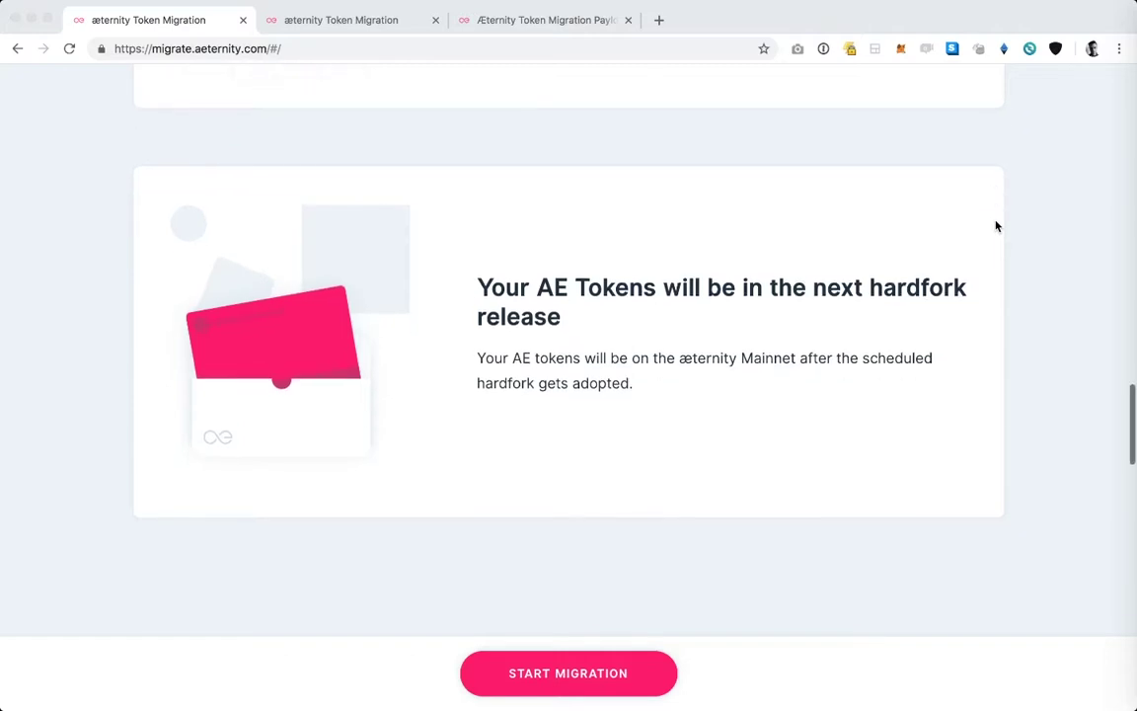
- Review the Migration Roadmap phases and the F.A.Q. questions down to the end of the page
{"action": "scroll", "coordinate": [996, 226], "scroll_direction": "down", "scroll_amount": 8}
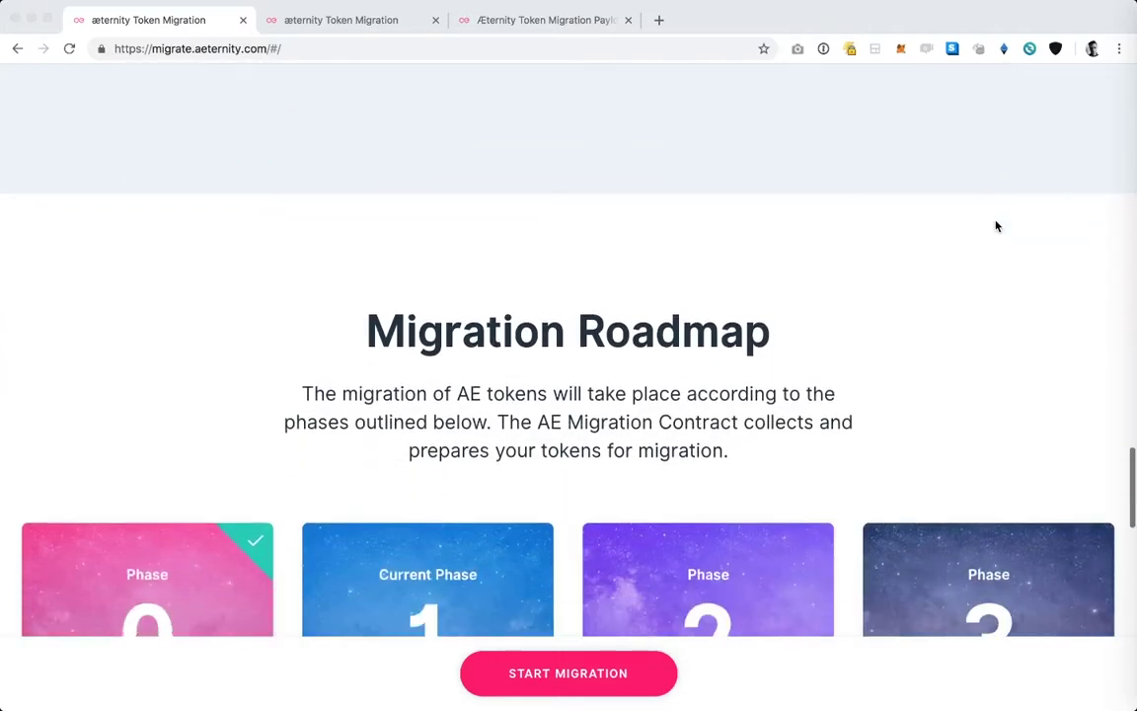
{"action": "scroll", "coordinate": [996, 226], "scroll_direction": "down", "scroll_amount": 2}
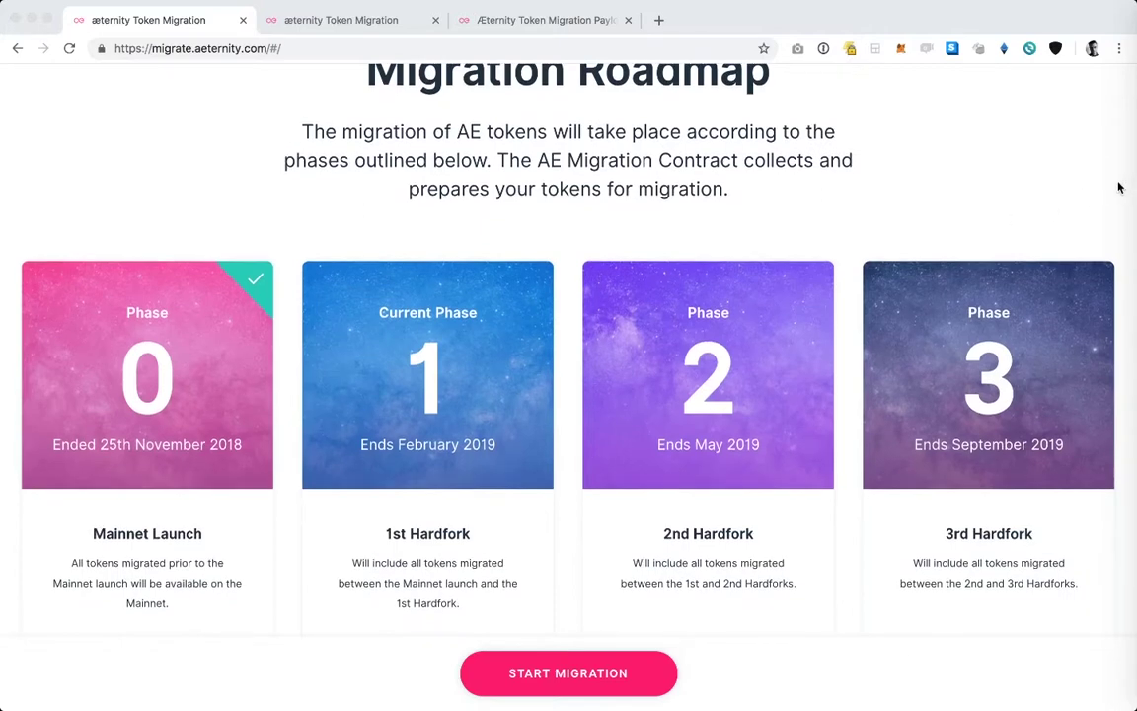
{"action": "scroll", "coordinate": [1118, 188], "scroll_direction": "up", "scroll_amount": 1}
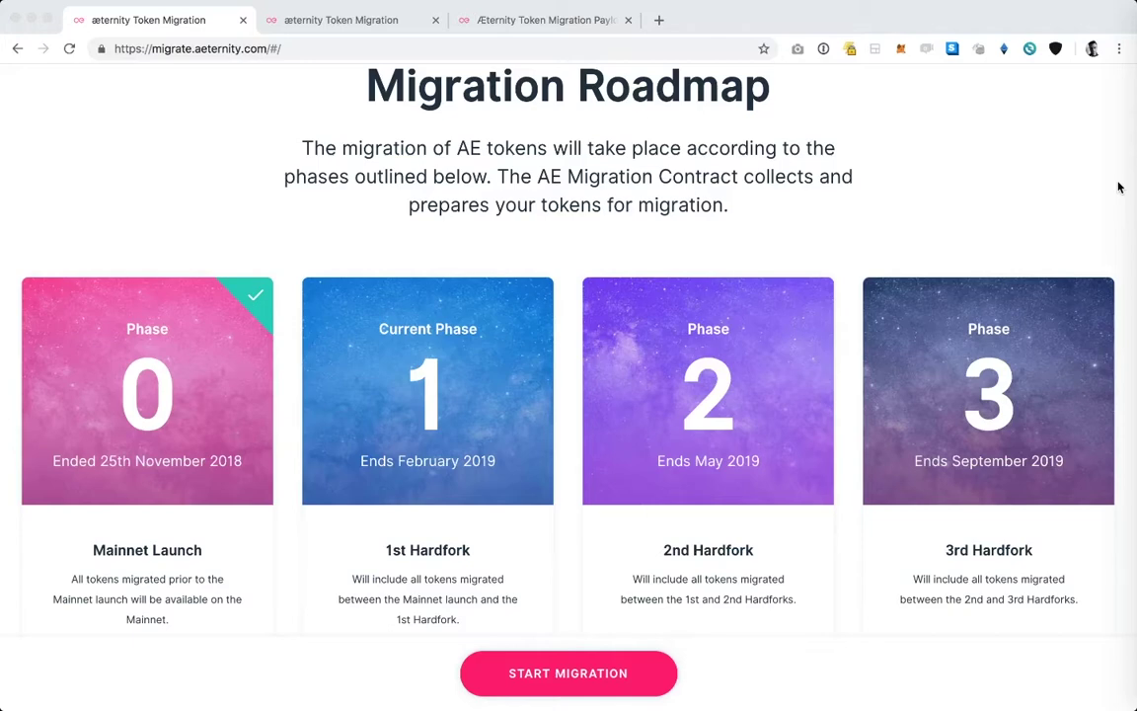
{"action": "scroll", "coordinate": [1120, 187], "scroll_direction": "down", "scroll_amount": 5}
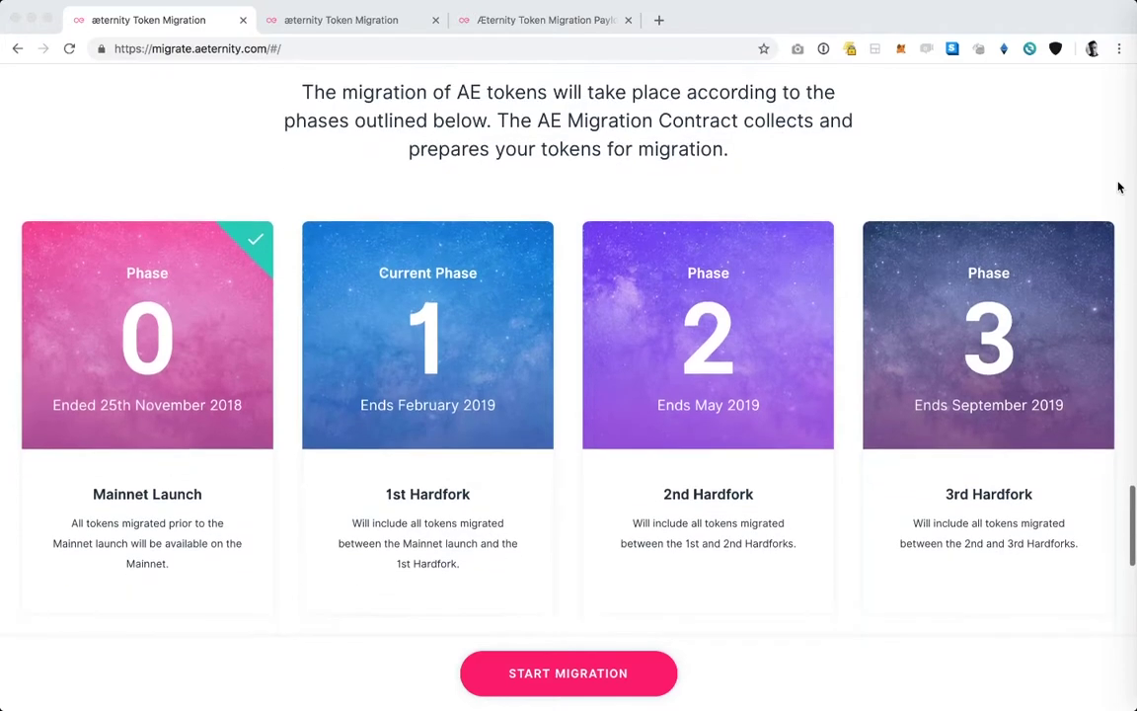
{"action": "scroll", "coordinate": [1119, 188], "scroll_direction": "down", "scroll_amount": 5}
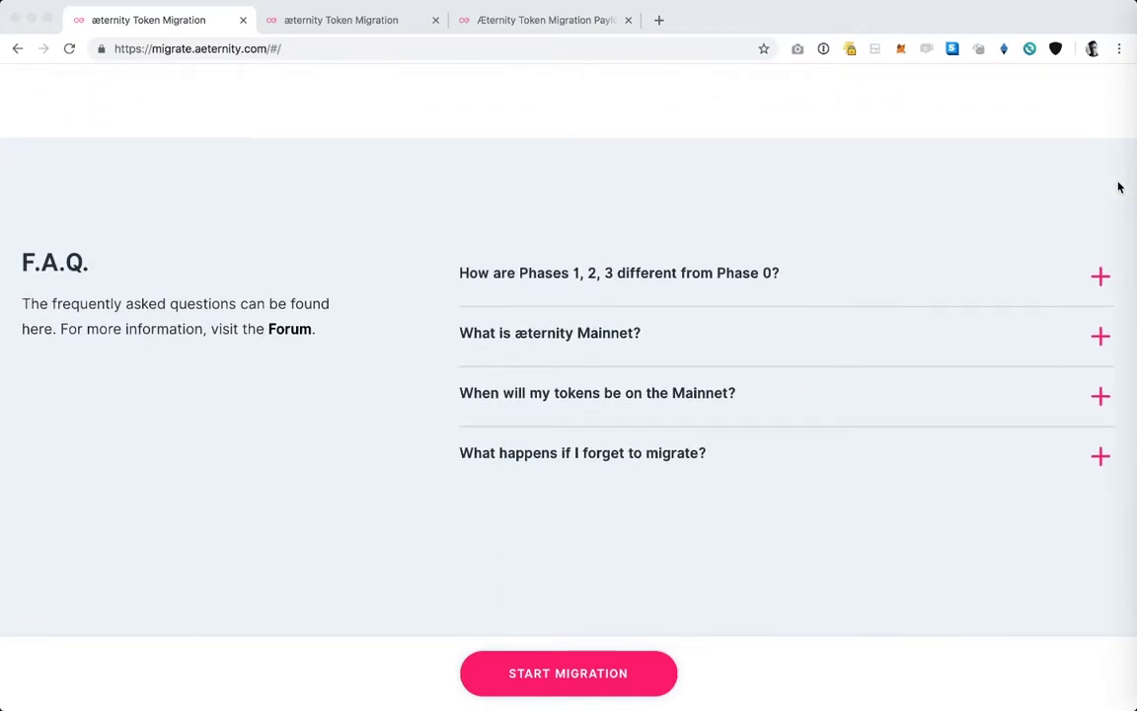
{"action": "scroll", "coordinate": [1119, 188], "scroll_direction": "down", "scroll_amount": 1}
{"action": "scroll", "coordinate": [1120, 187], "scroll_direction": "down", "scroll_amount": 8}
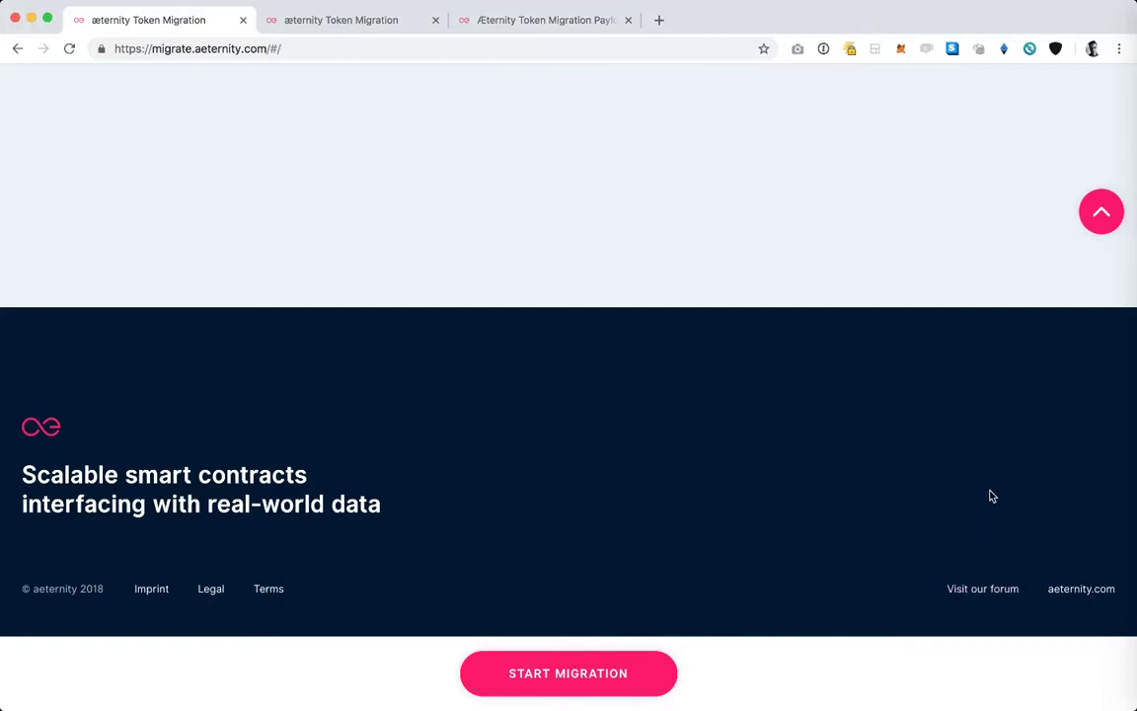
- Start the migration, skipping account creation, and choose to enter the æternity address manually
{"action": "left_click", "coordinate": [617, 673]}
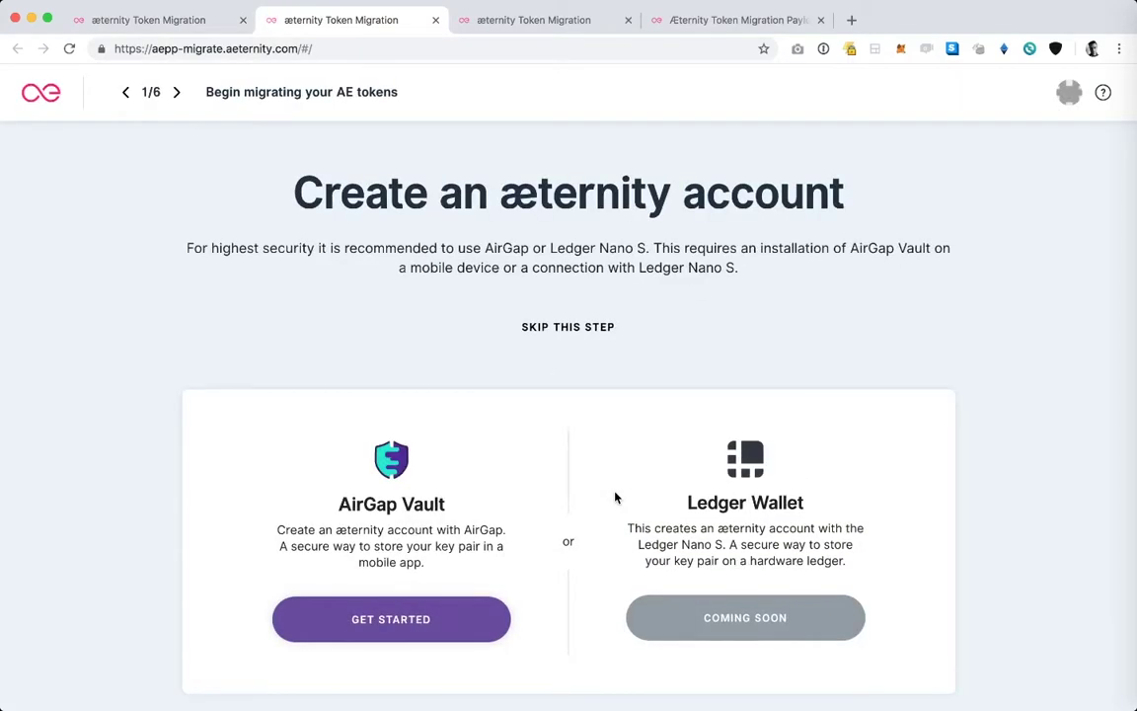
{"action": "scroll", "coordinate": [593, 461], "scroll_direction": "down", "scroll_amount": 2}
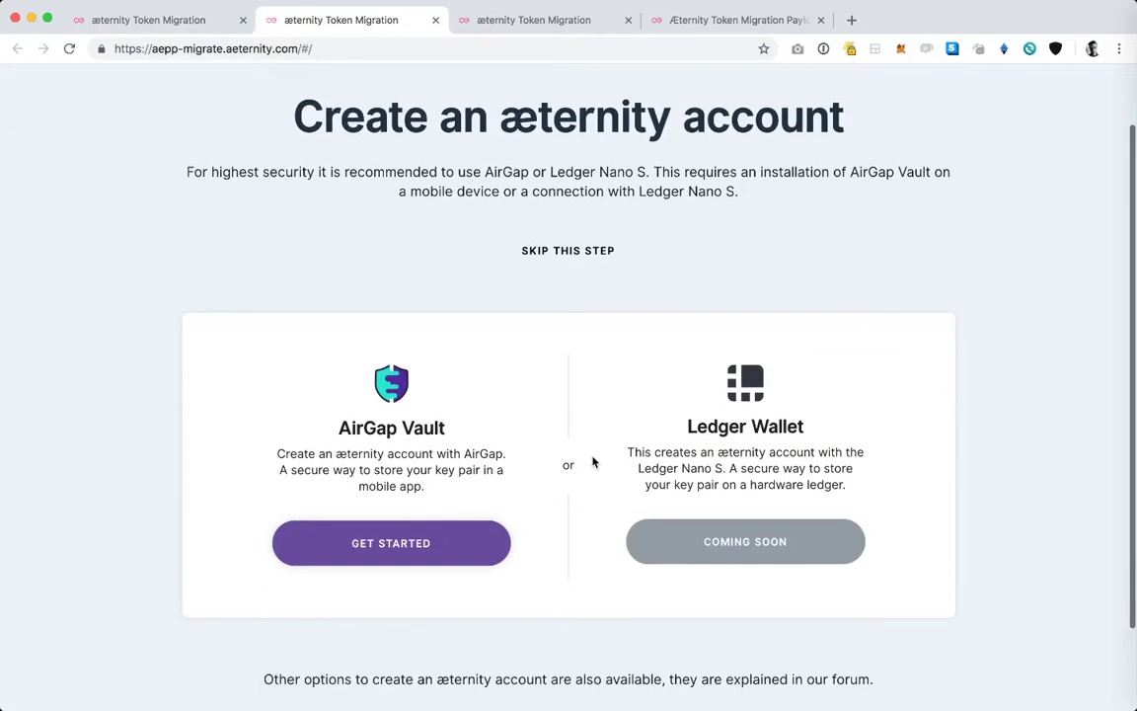
{"action": "scroll", "coordinate": [593, 461], "scroll_direction": "up", "scroll_amount": 2}
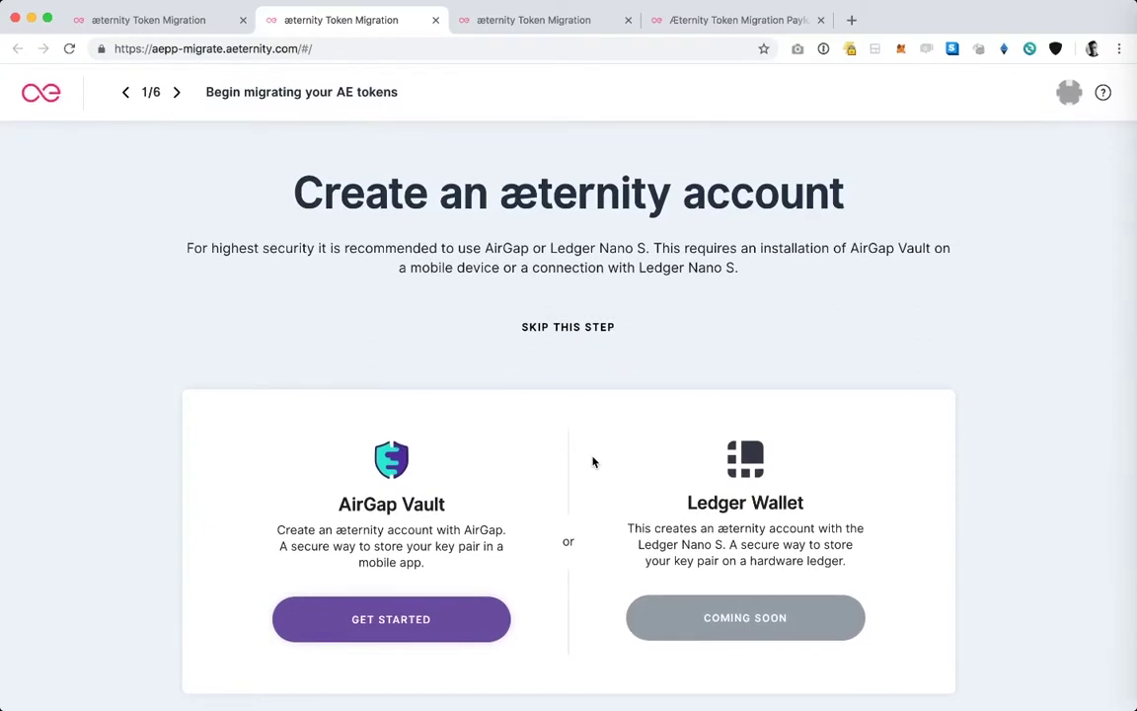
{"action": "scroll", "coordinate": [595, 399], "scroll_direction": "down", "scroll_amount": 1}
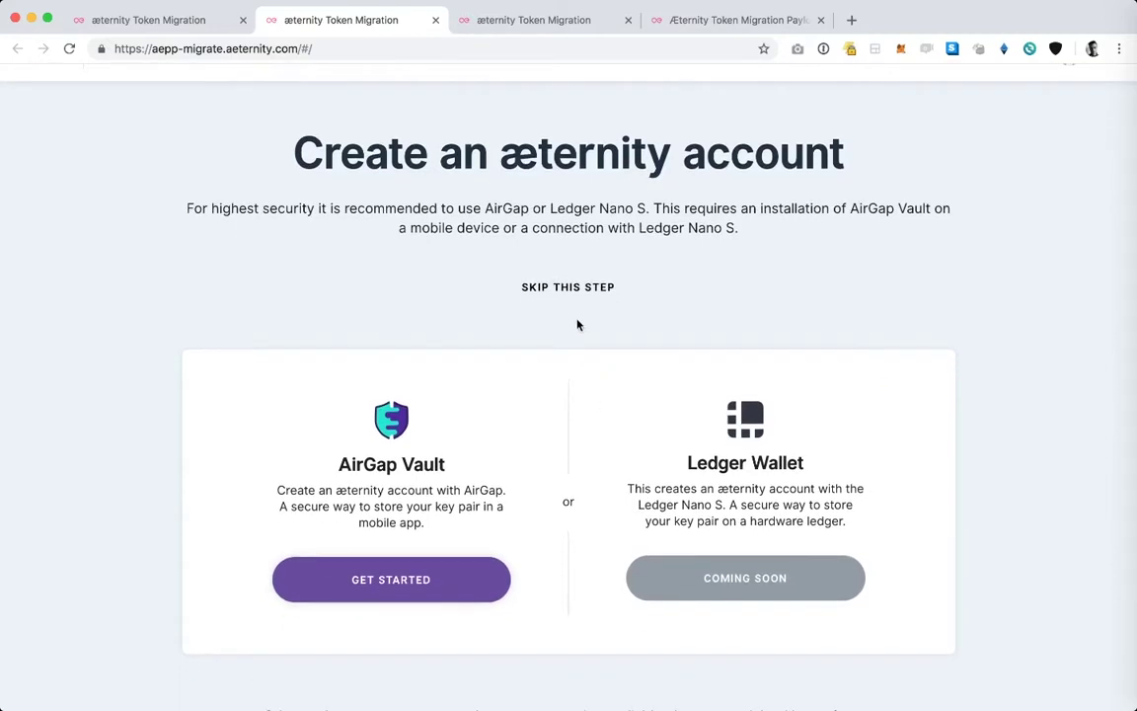
{"action": "left_click", "coordinate": [569, 289]}
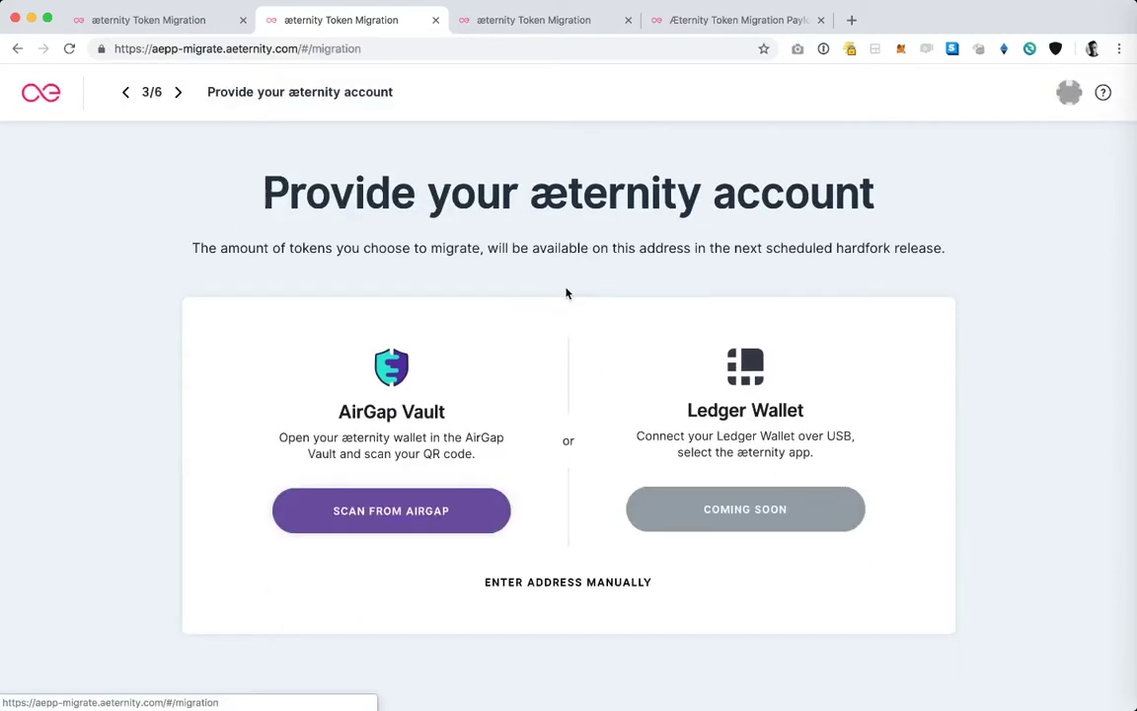
{"action": "left_click", "coordinate": [584, 584]}
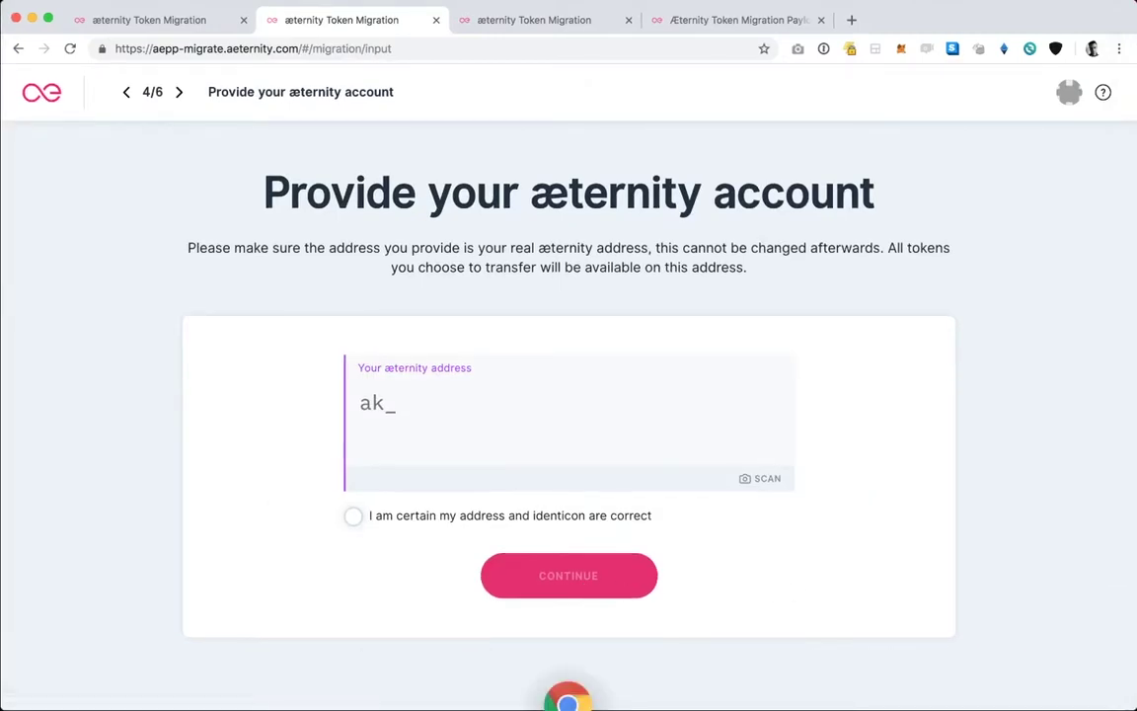
- Fill in the æternity address by scanning its QR code and compare it with the address shown in the Base æpp wallet
{"action": "left_click", "coordinate": [568, 696]}
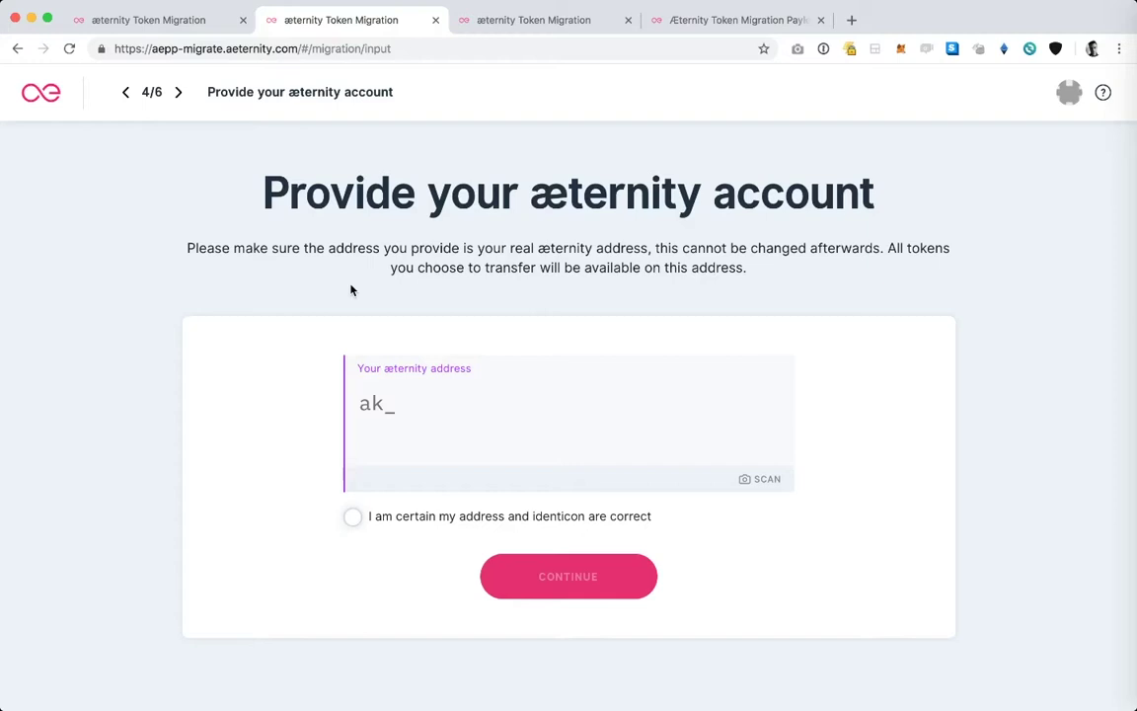
{"action": "left_click", "coordinate": [768, 481]}
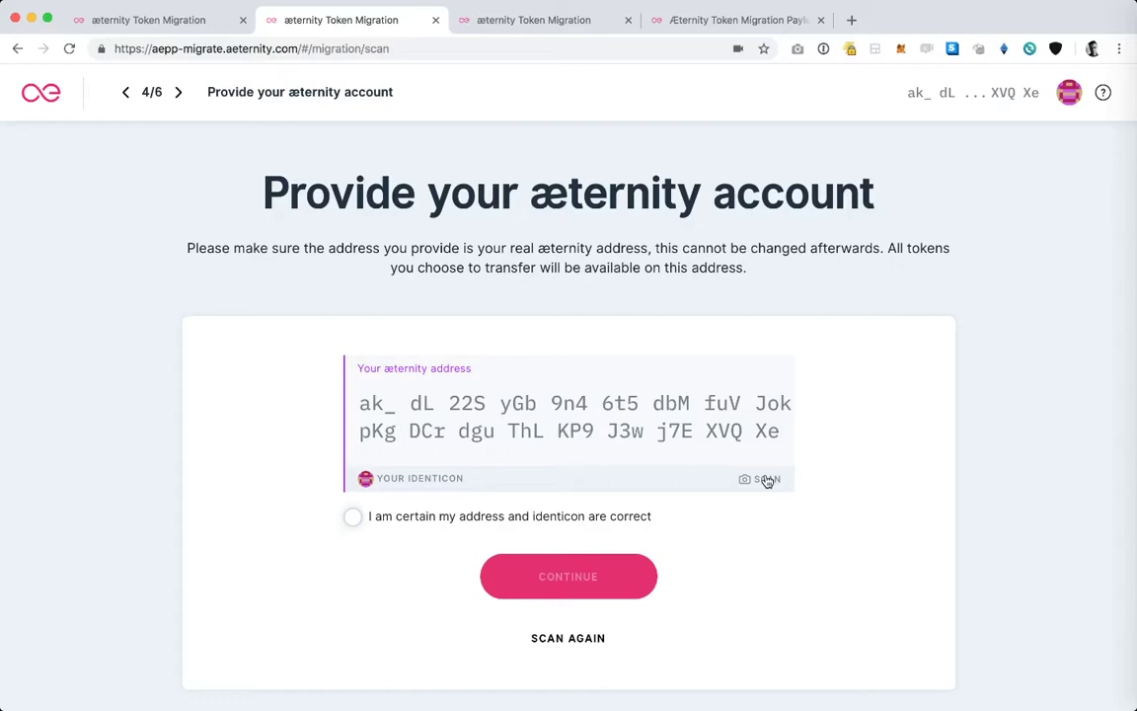
{"action": "key", "text": "super+Tab"}
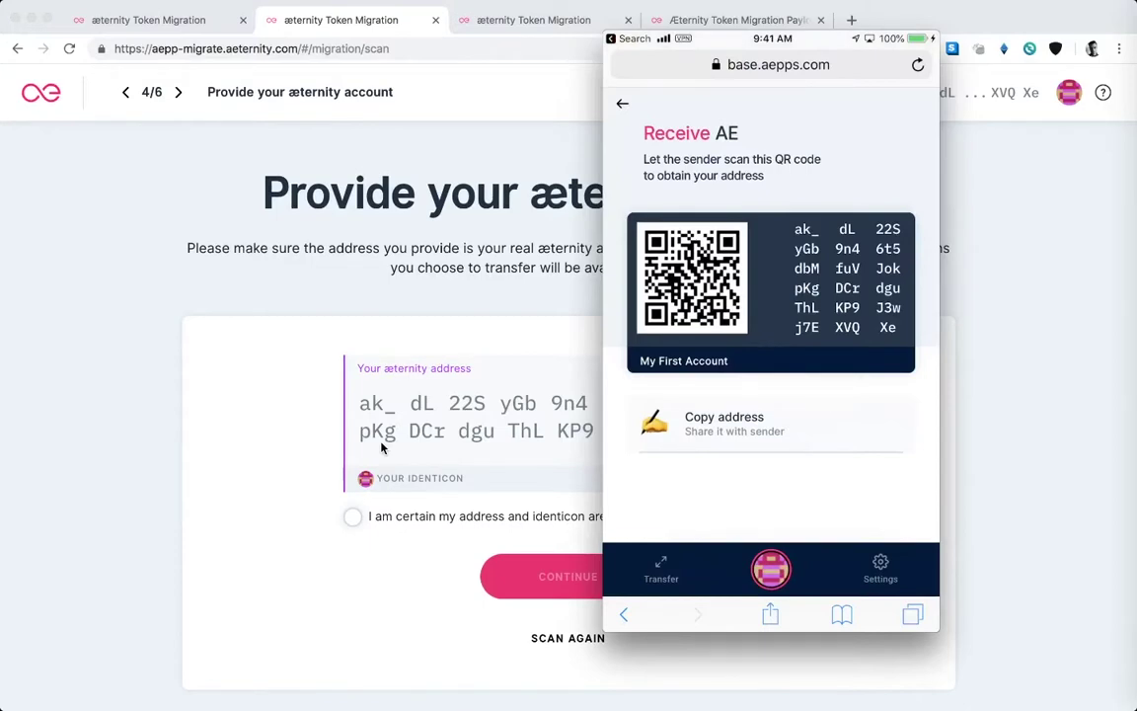
{"action": "key", "text": "super+Tab"}
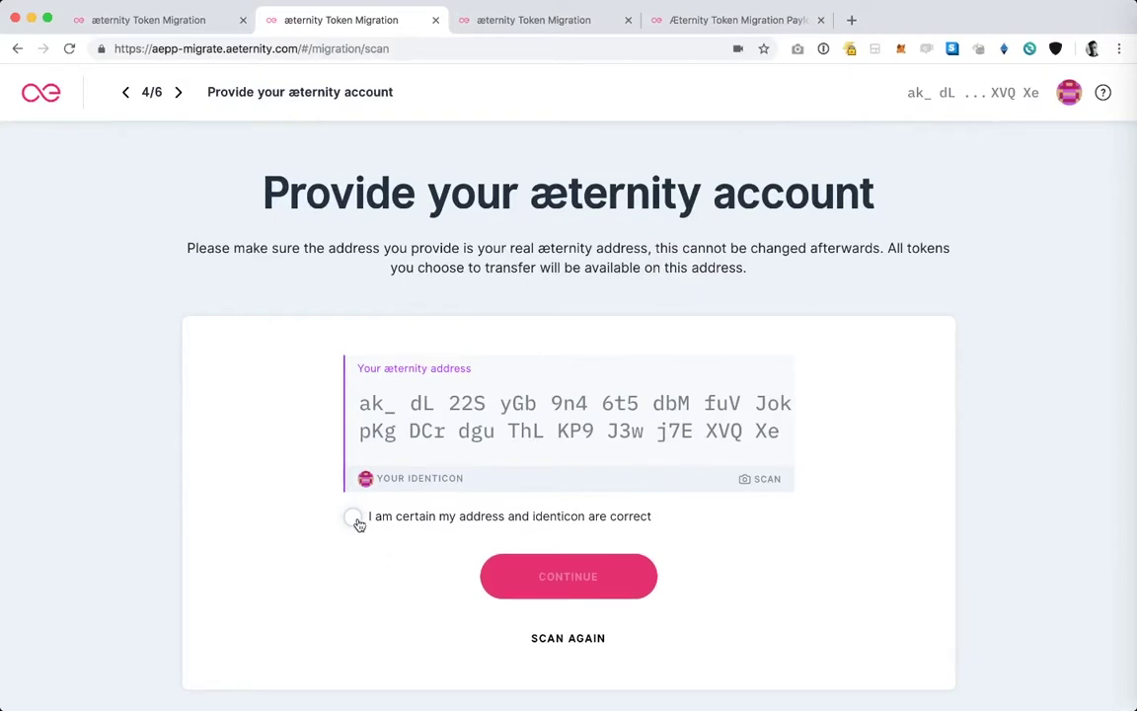
- Confirm that the address and identicon are correct, and proceed with MyEtherWallet as the wallet holding the AE tokens
{"action": "left_click", "coordinate": [354, 519]}
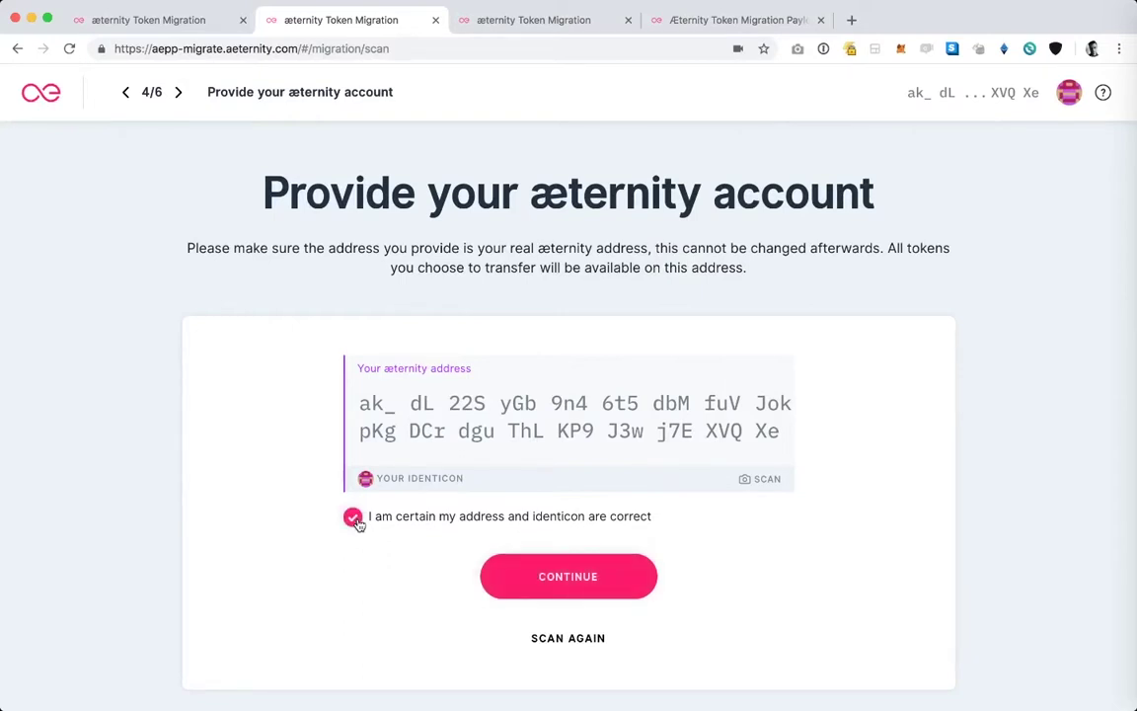
{"action": "left_click", "coordinate": [570, 573]}
{"action": "scroll", "coordinate": [583, 459], "scroll_direction": "down", "scroll_amount": 1}
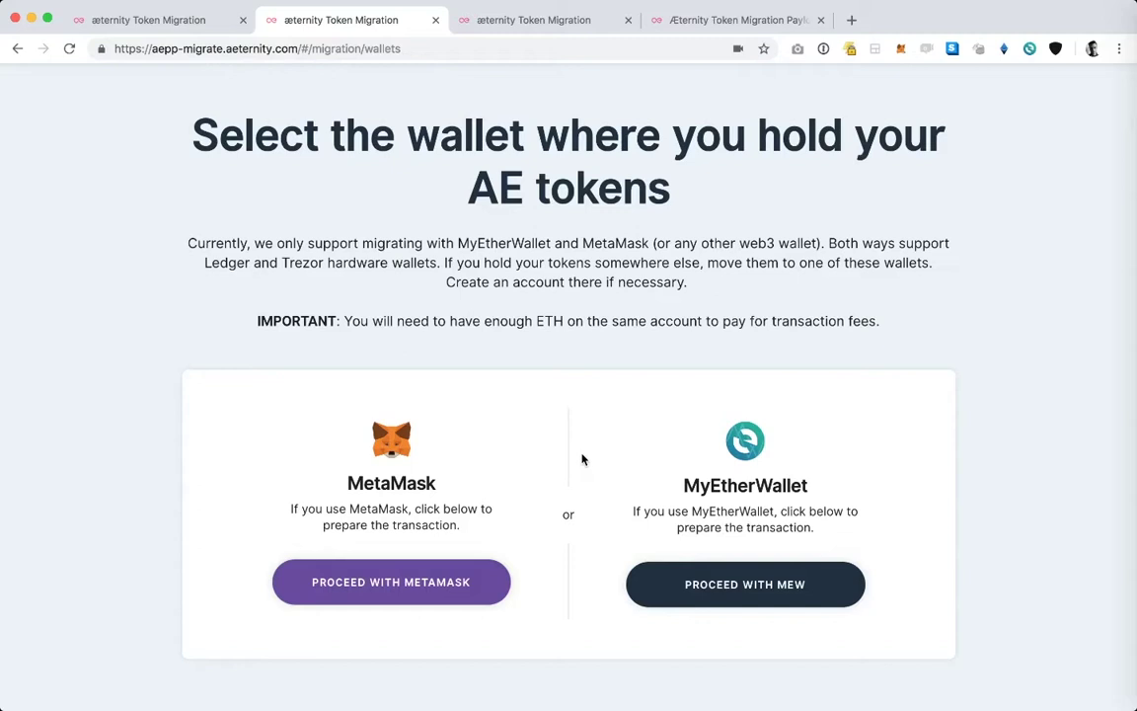
{"action": "left_click", "coordinate": [743, 583]}
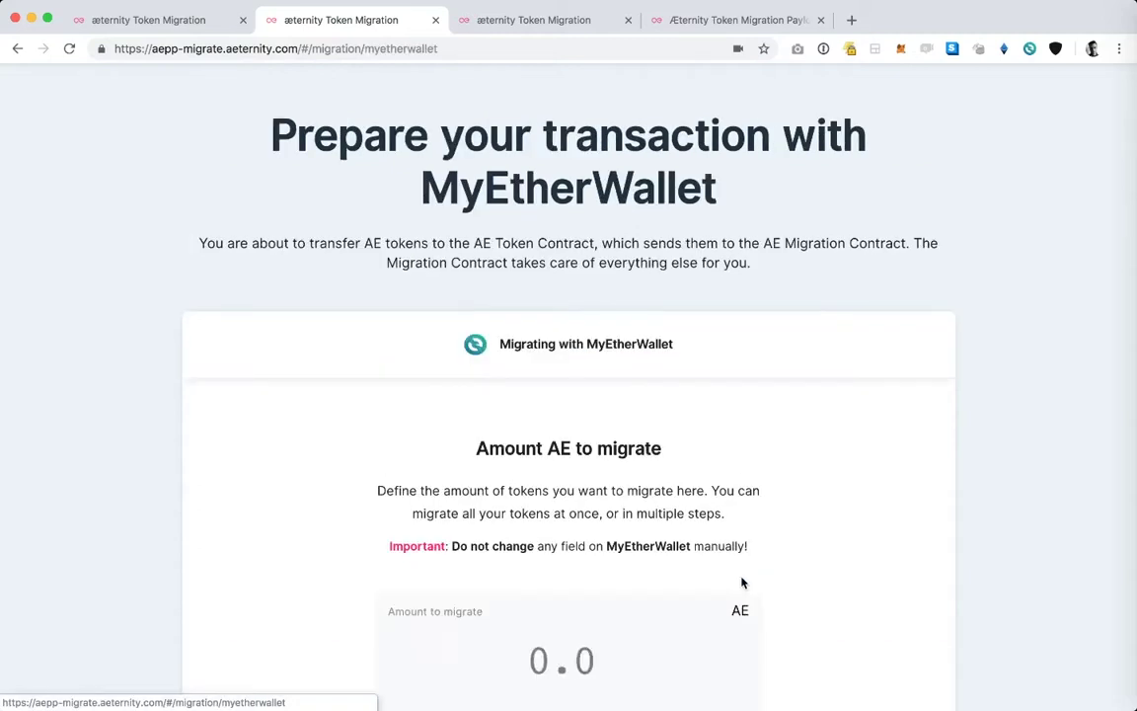
- Set the amount to migrate to 0.1 AE
{"action": "scroll", "coordinate": [780, 463], "scroll_direction": "down", "scroll_amount": 3}
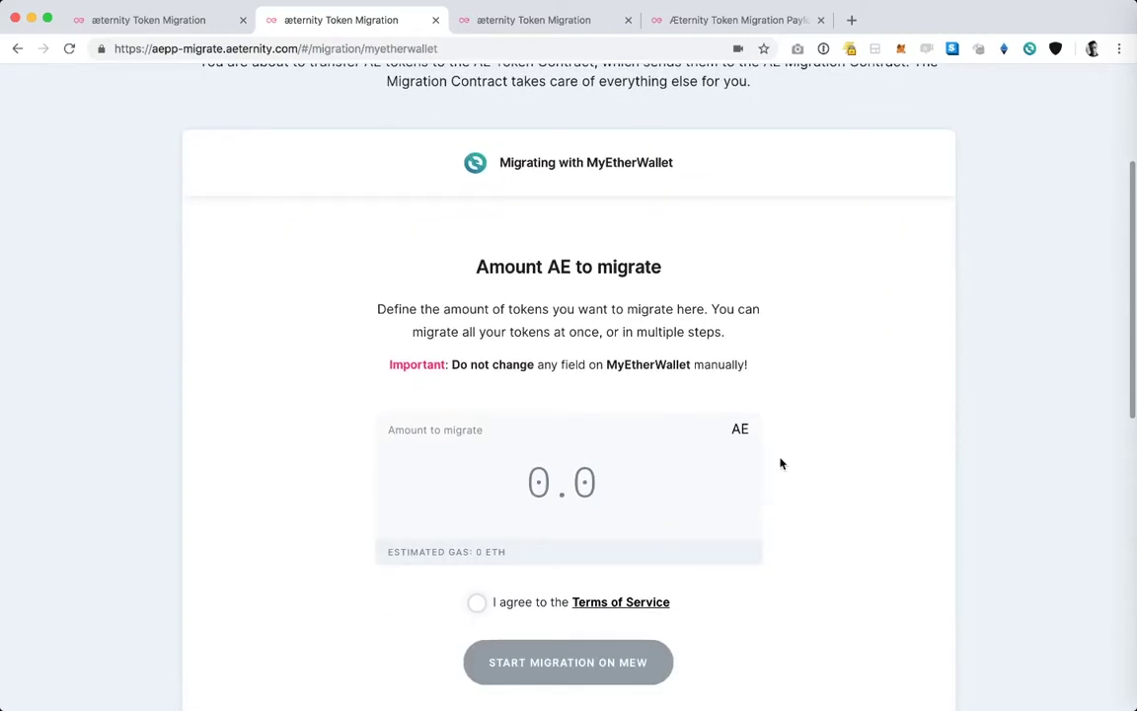
{"action": "left_click", "coordinate": [561, 481]}
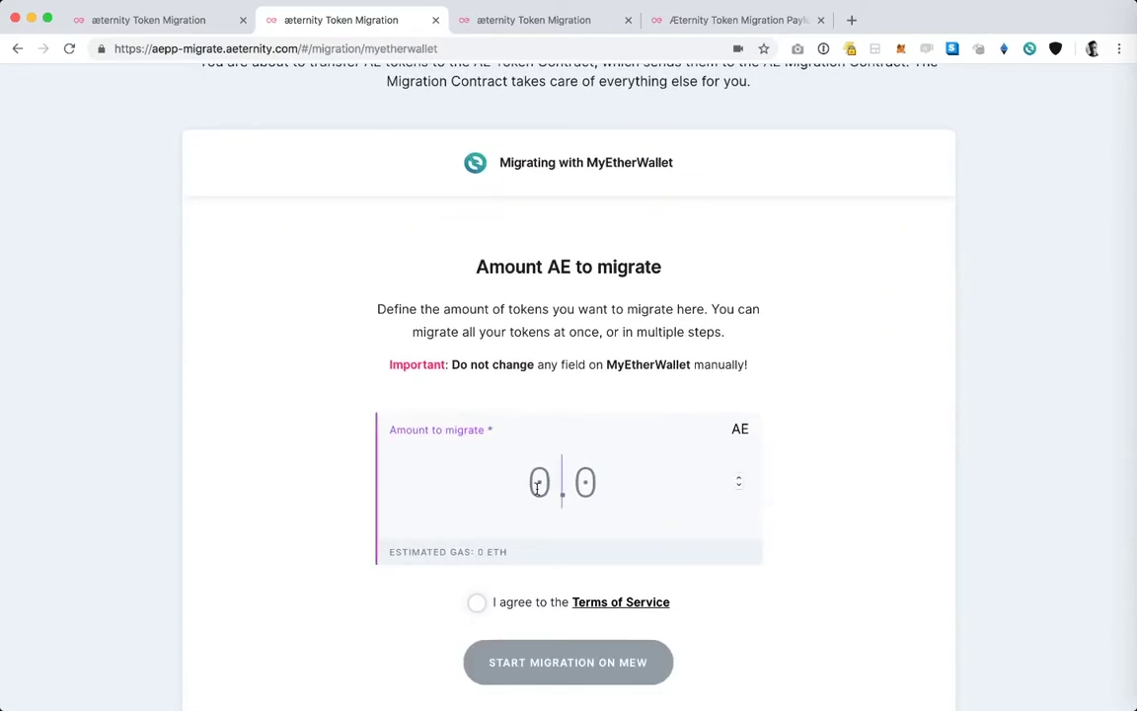
{"action": "type", "text": "0"}
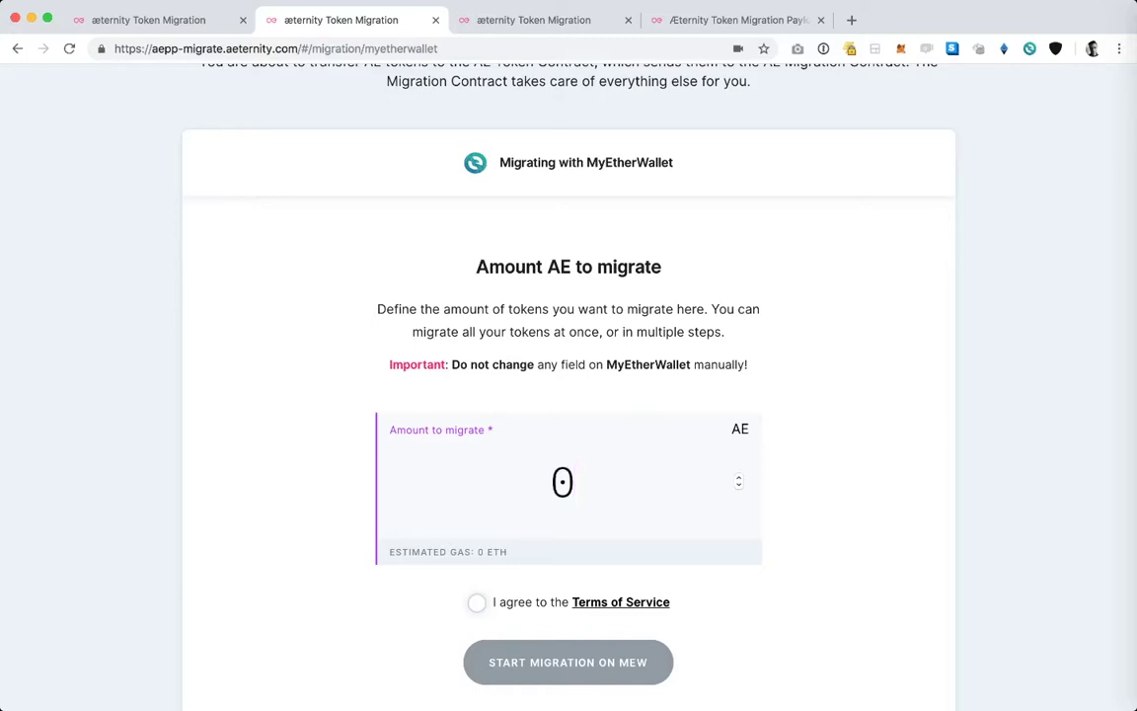
{"action": "type", "text": ".1"}
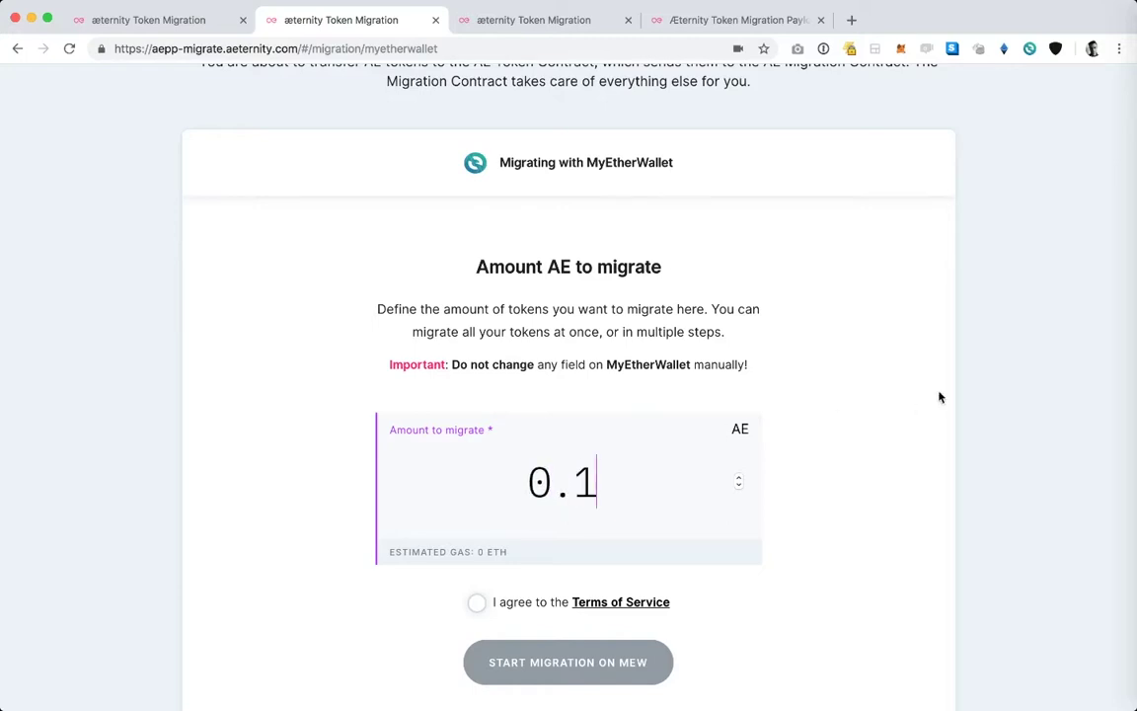
{"action": "left_click", "coordinate": [940, 397]}
- Look over the Terms of Service and agree to them on the MyEtherWallet migration page
{"action": "scroll", "coordinate": [940, 397], "scroll_direction": "down", "scroll_amount": 5}
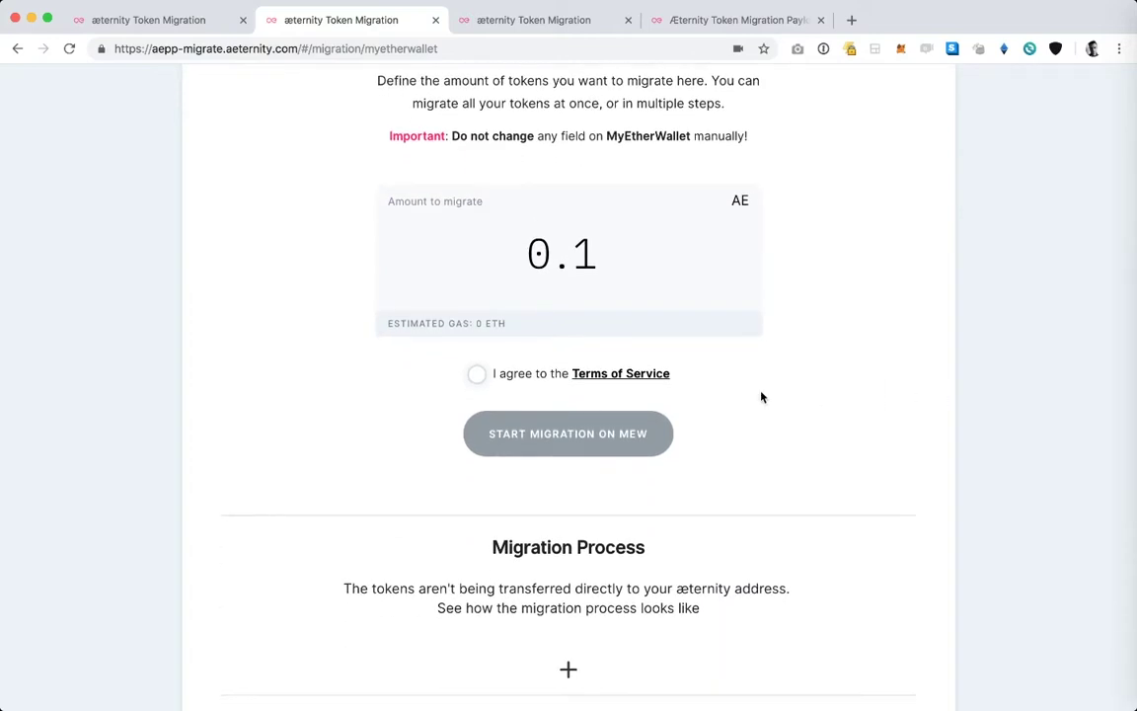
{"action": "left_click", "coordinate": [654, 374]}
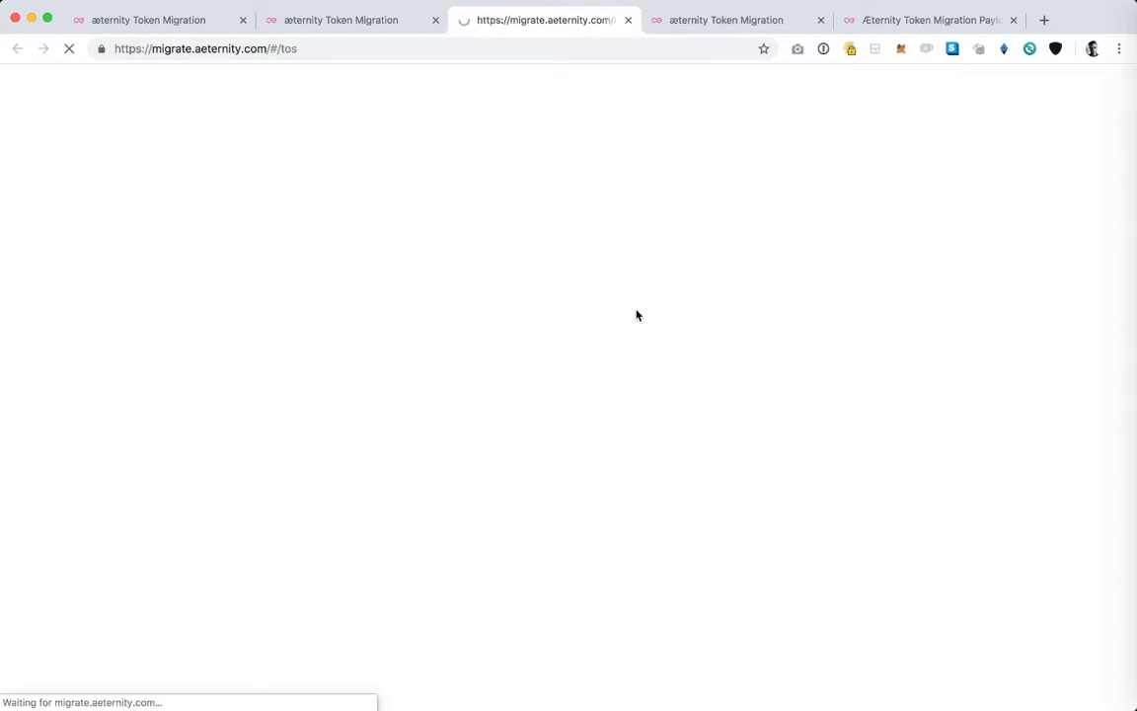
{"action": "scroll", "coordinate": [637, 309], "scroll_direction": "down", "scroll_amount": 20}
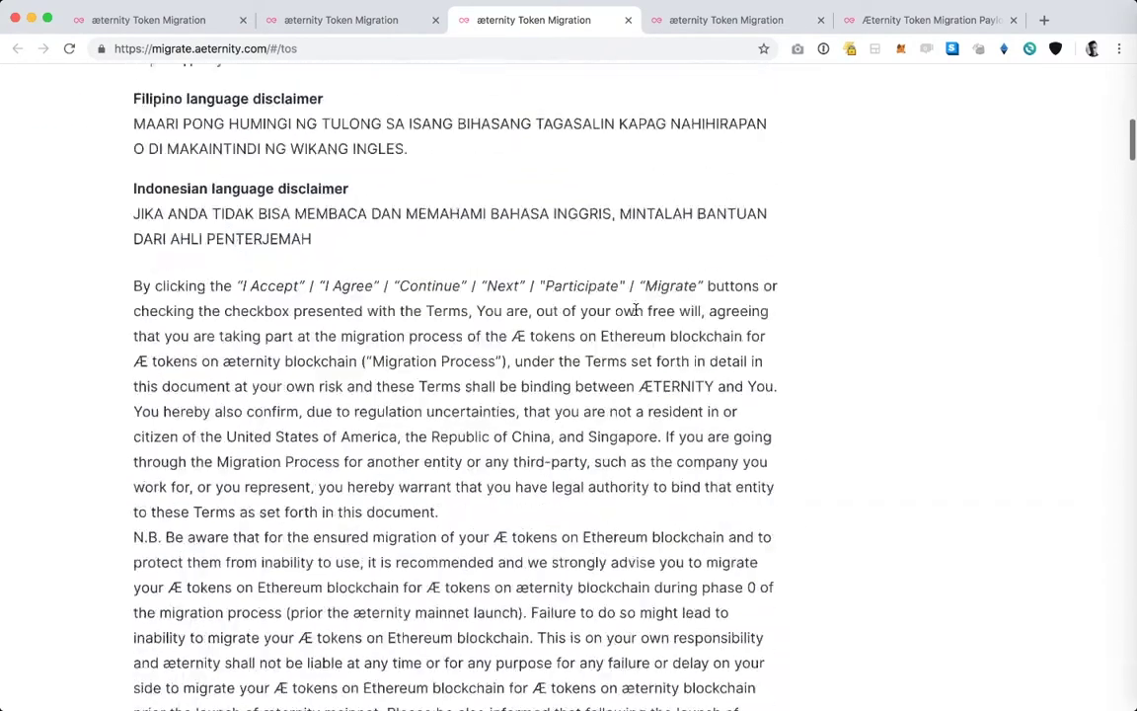
{"action": "left_click", "coordinate": [378, 20]}
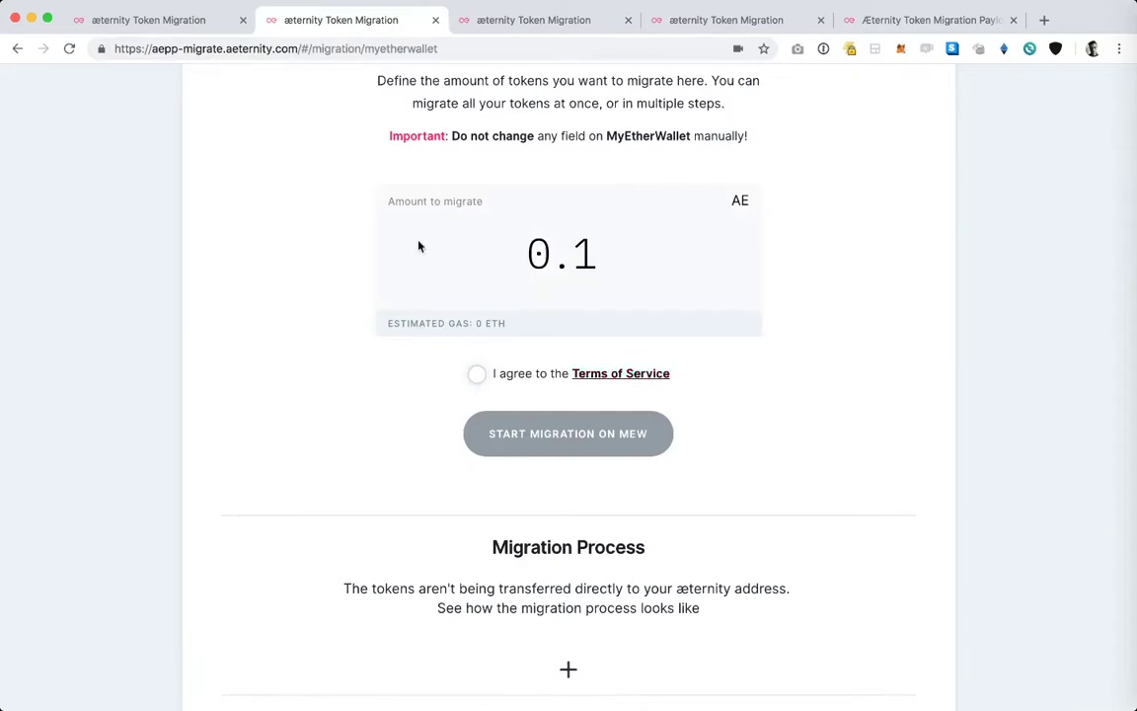
{"action": "left_click", "coordinate": [478, 375]}
{"action": "scroll", "coordinate": [415, 366], "scroll_direction": "down", "scroll_amount": 1}
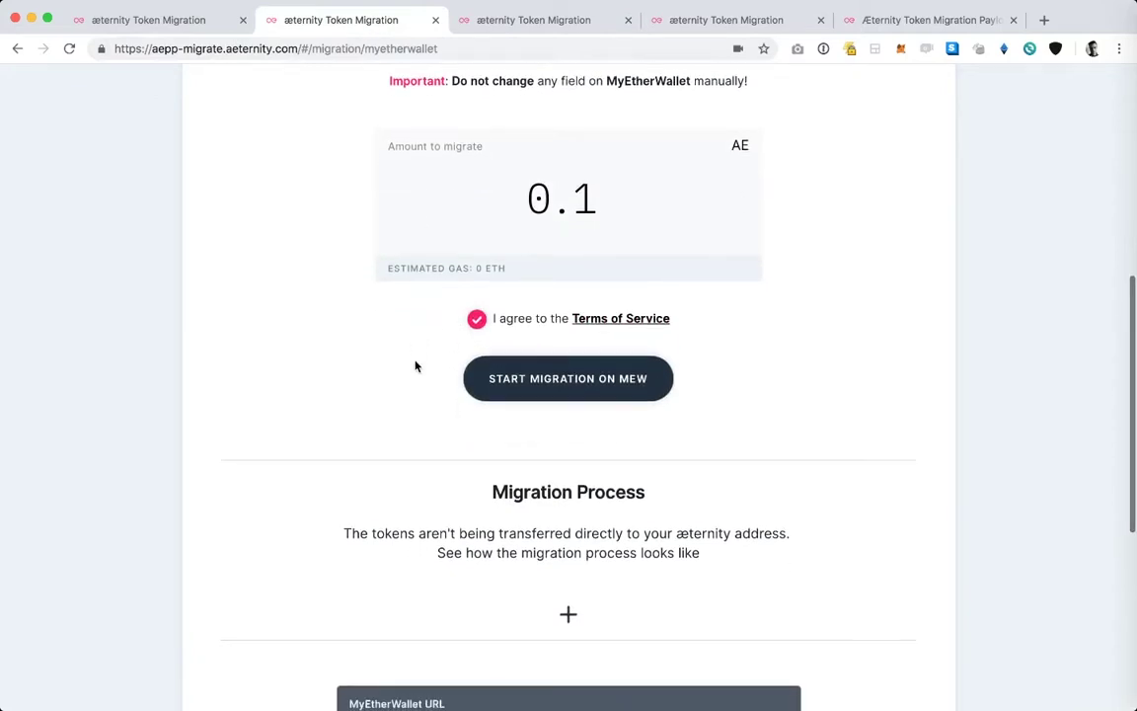
- Look over the MyEtherWallet migration page, including the amount, the Migration Process section, the generated MyEtherWallet URL and the notice about the transaction
{"action": "scroll", "coordinate": [416, 367], "scroll_direction": "down", "scroll_amount": 5}
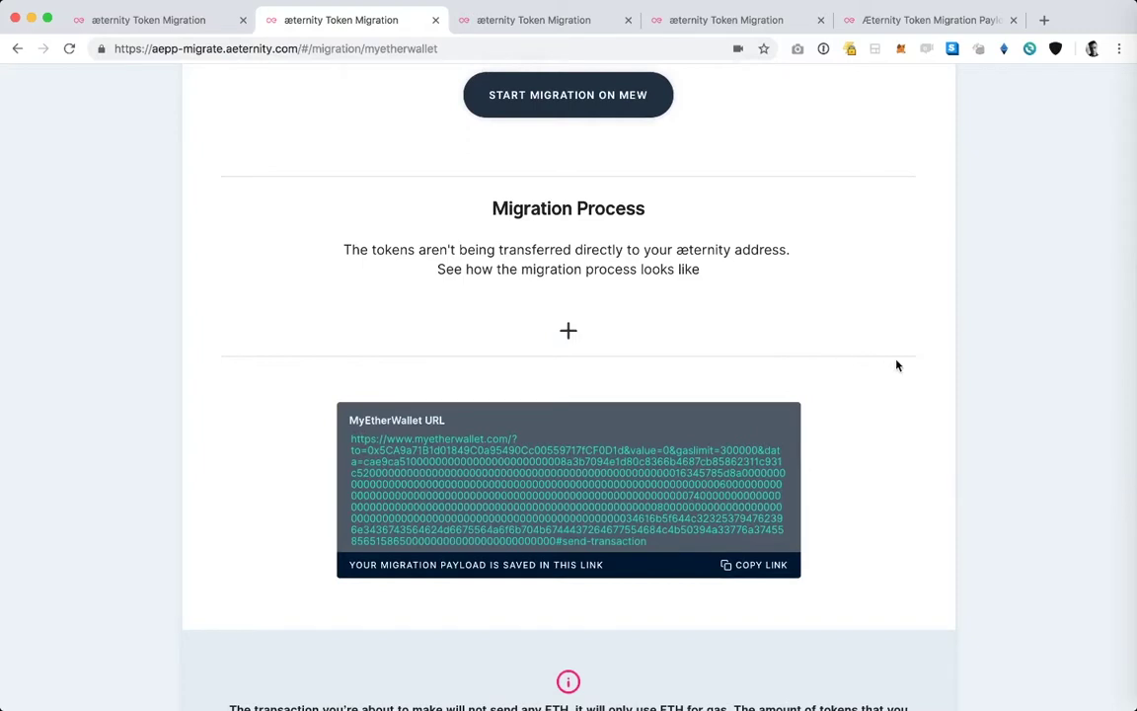
{"action": "scroll", "coordinate": [896, 366], "scroll_direction": "down", "scroll_amount": 3}
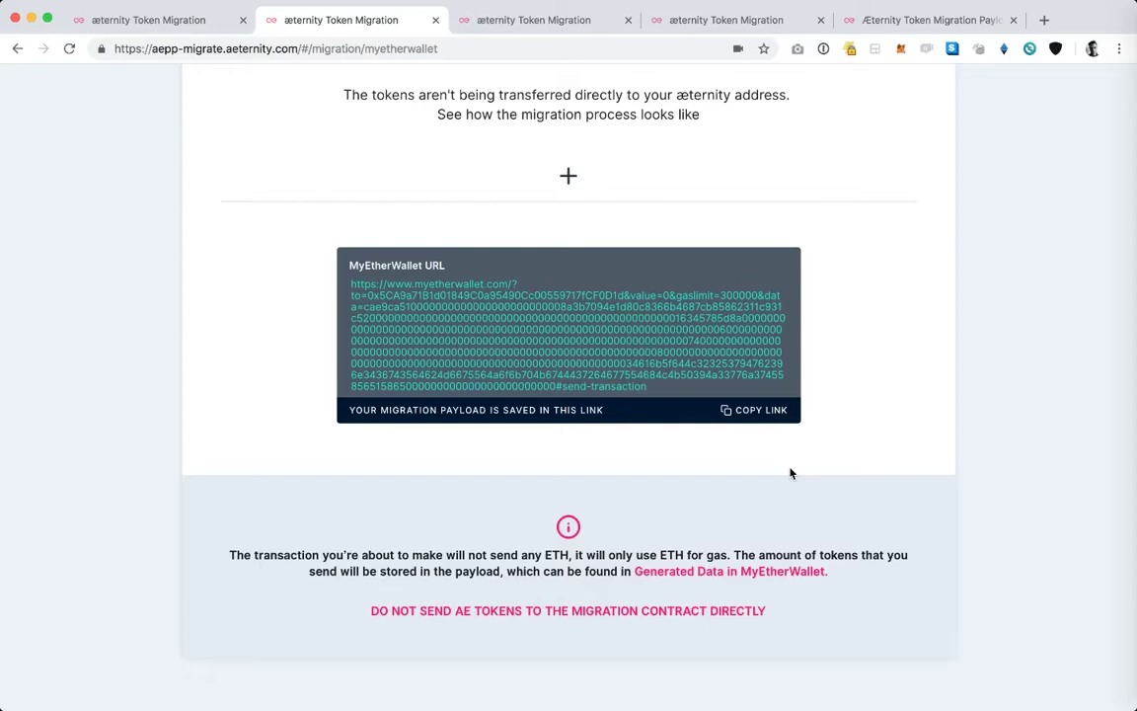
{"action": "scroll", "coordinate": [888, 461], "scroll_direction": "up", "scroll_amount": 3}
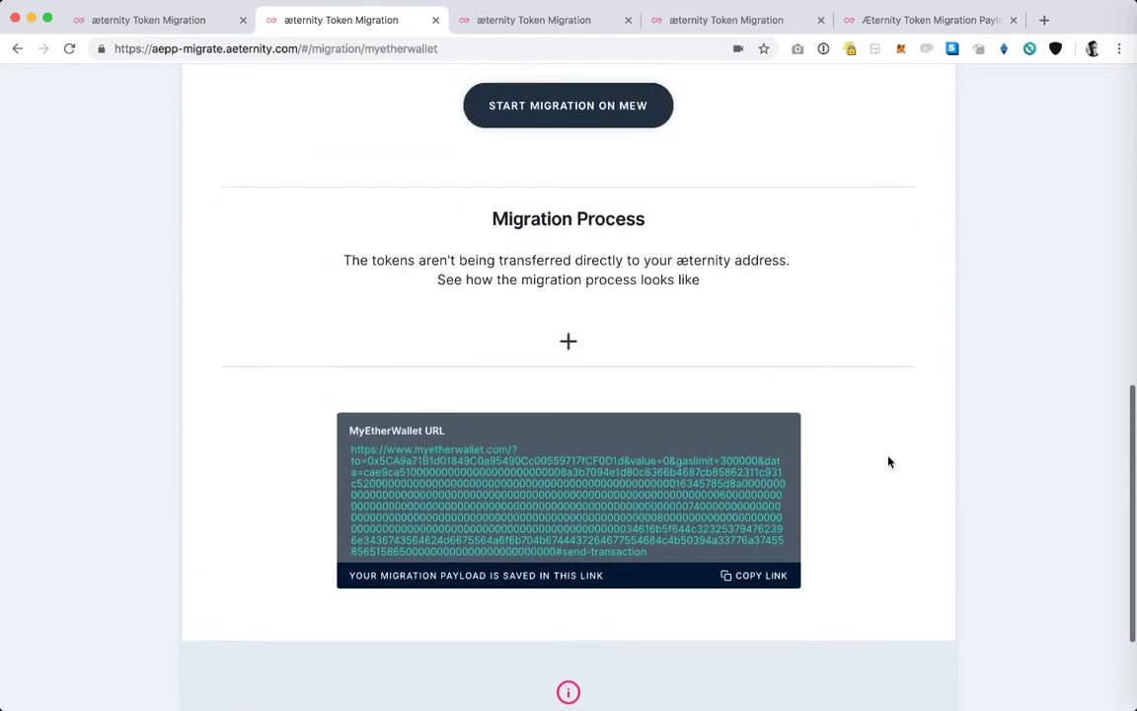
{"action": "scroll", "coordinate": [887, 461], "scroll_direction": "up", "scroll_amount": 3}
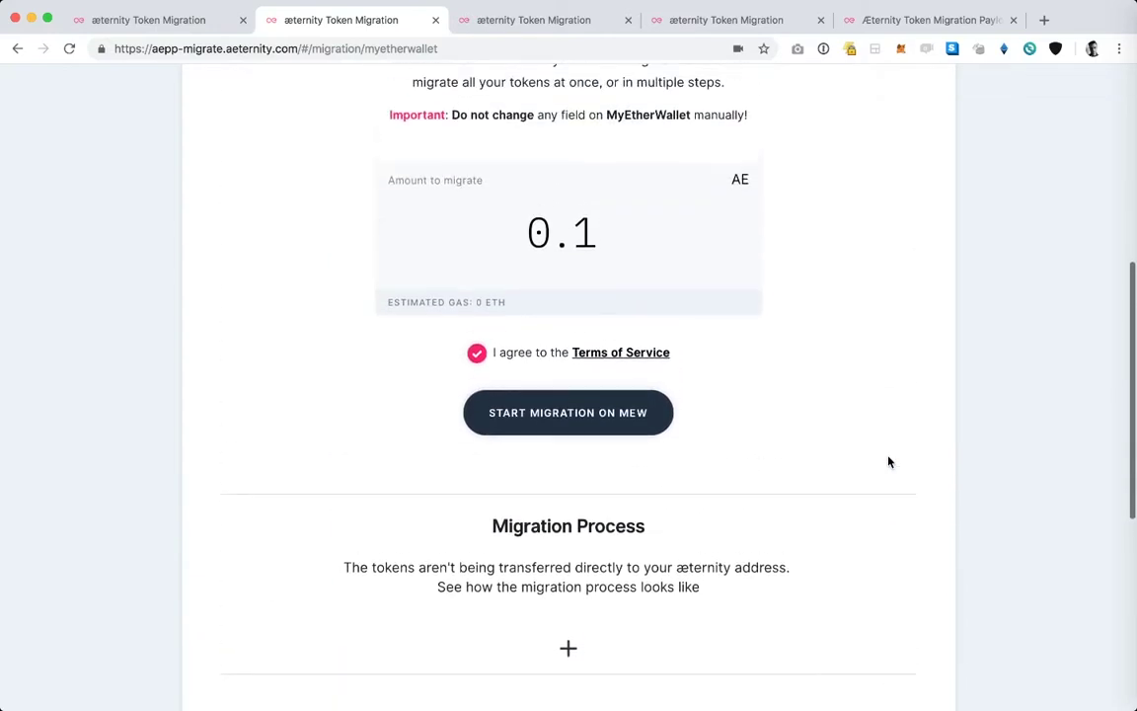
{"action": "scroll", "coordinate": [887, 461], "scroll_direction": "up", "scroll_amount": 3}
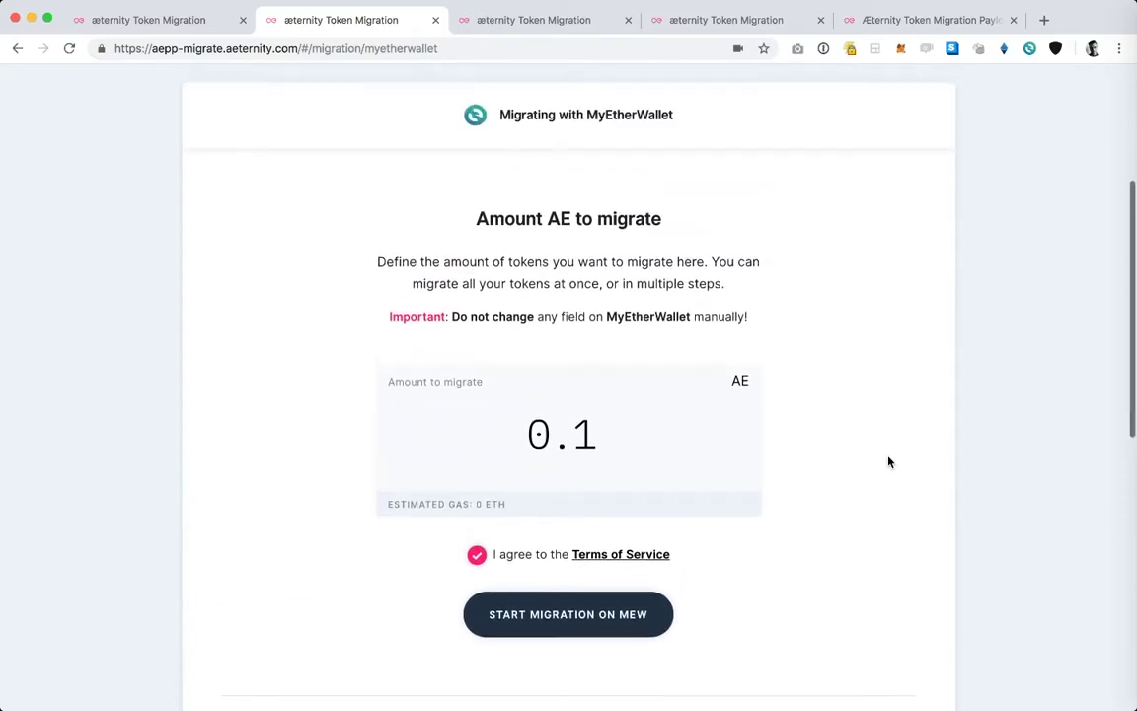
{"action": "scroll", "coordinate": [887, 461], "scroll_direction": "down", "scroll_amount": 2}
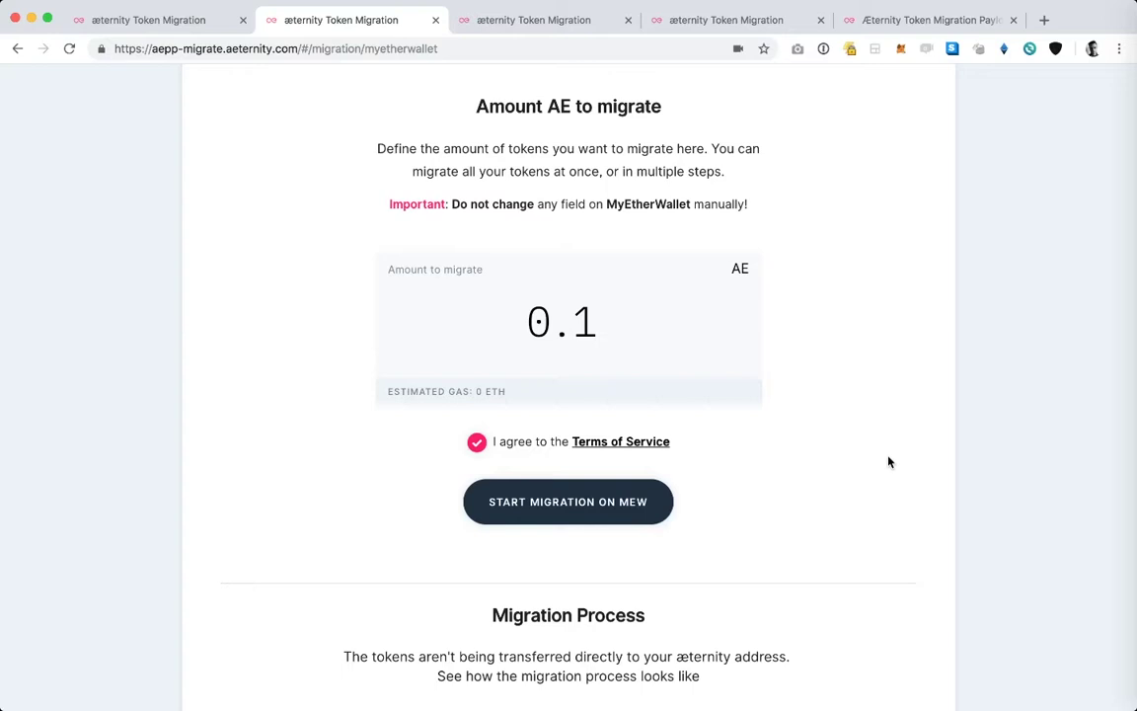
{"action": "scroll", "coordinate": [889, 462], "scroll_direction": "down", "scroll_amount": 3}
{"action": "scroll", "coordinate": [889, 462], "scroll_direction": "up", "scroll_amount": 3}
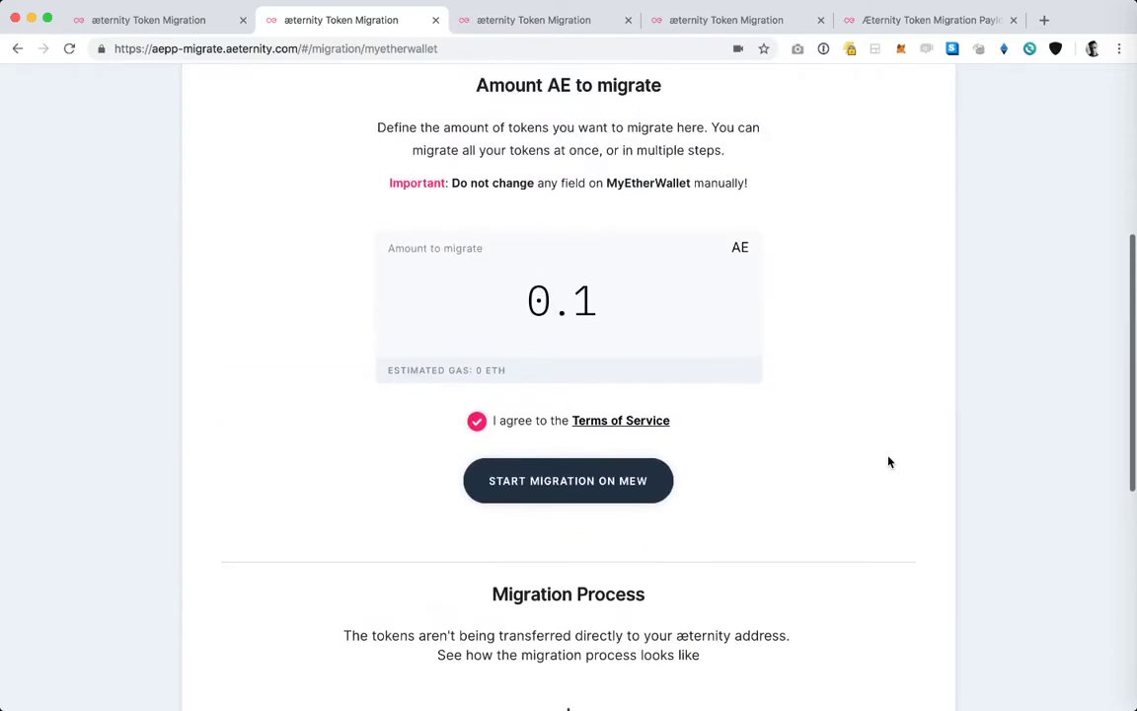
- Start the migration on MyEtherWallet and continue through the field explanations to the pre-filled transaction
{"action": "left_click", "coordinate": [573, 484]}
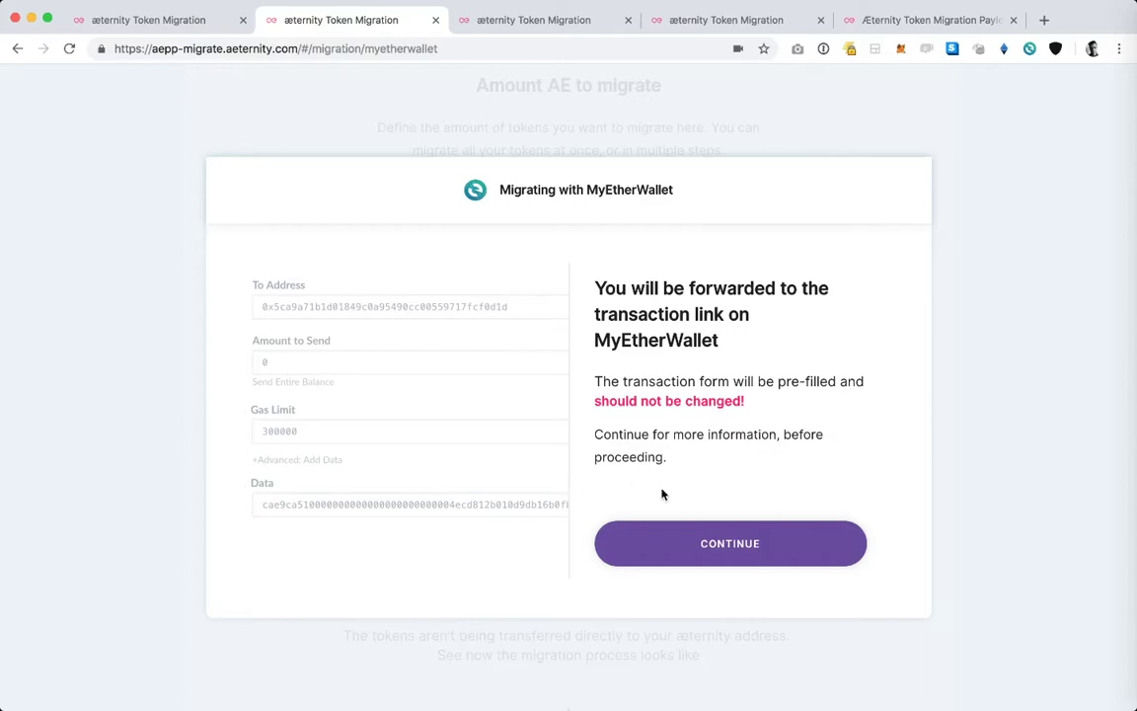
{"action": "left_click", "coordinate": [677, 550]}
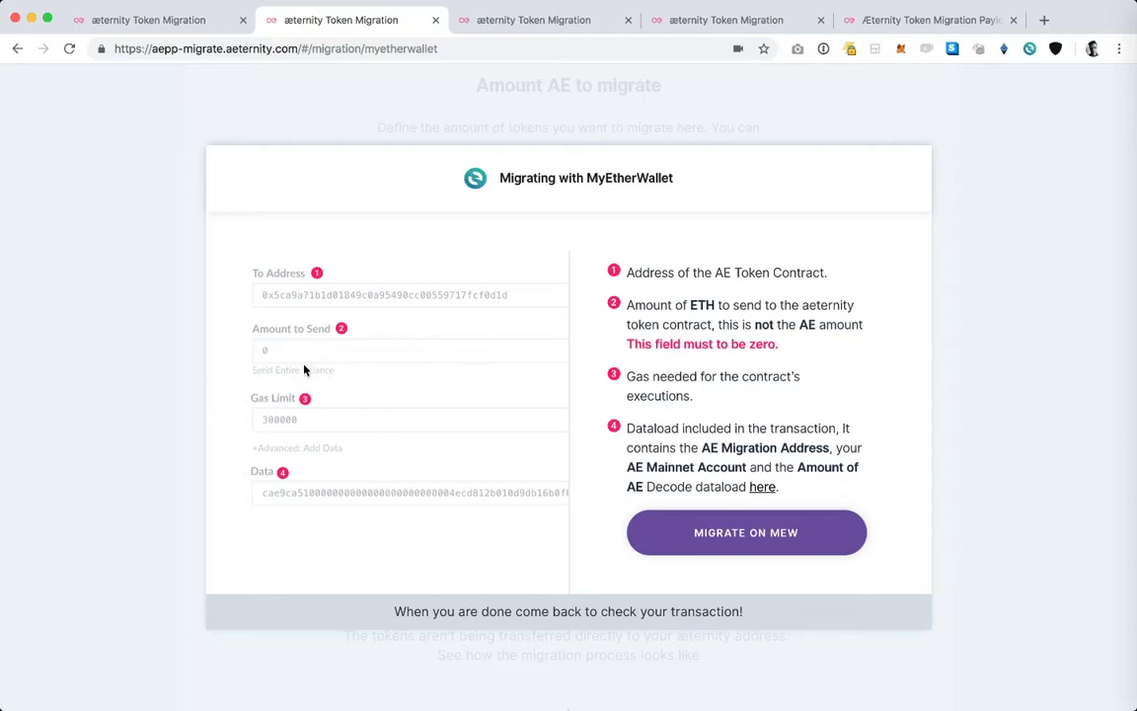
{"action": "left_click", "coordinate": [705, 537]}
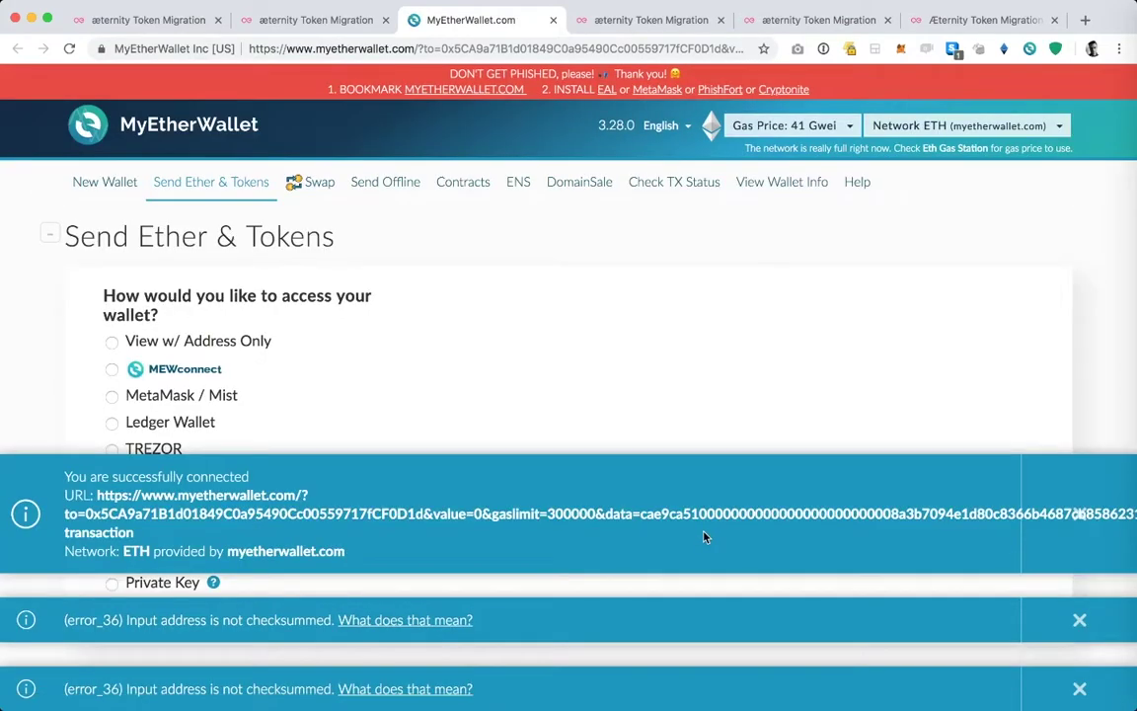
- Connect the Ledger Wallet using the Ledger (ETH) path m/44'/60'/0' and unlock the first listed address
{"action": "left_click", "coordinate": [112, 425]}
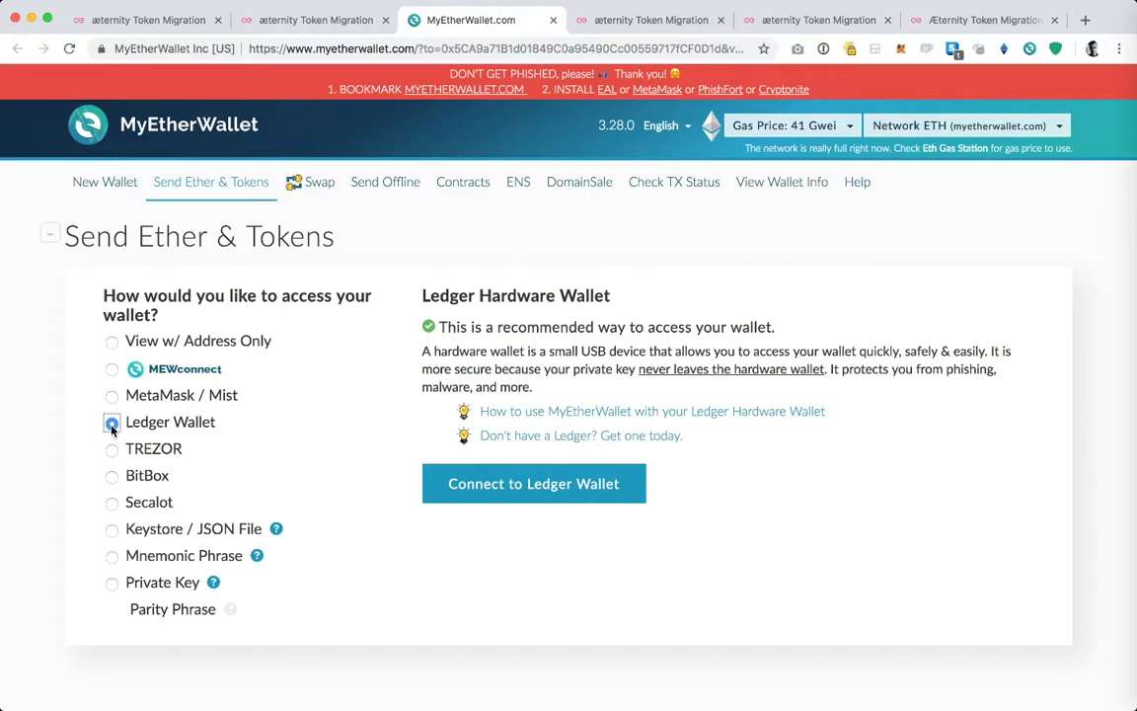
{"action": "left_click", "coordinate": [524, 497]}
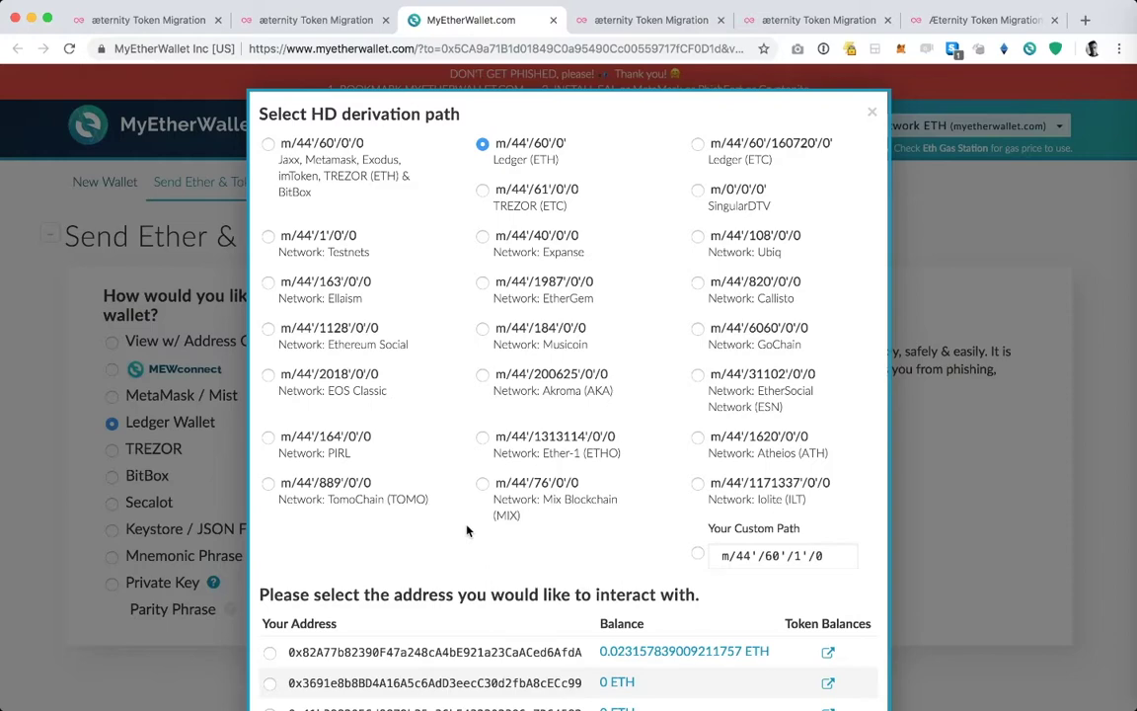
{"action": "scroll", "coordinate": [468, 531], "scroll_direction": "down", "scroll_amount": 3}
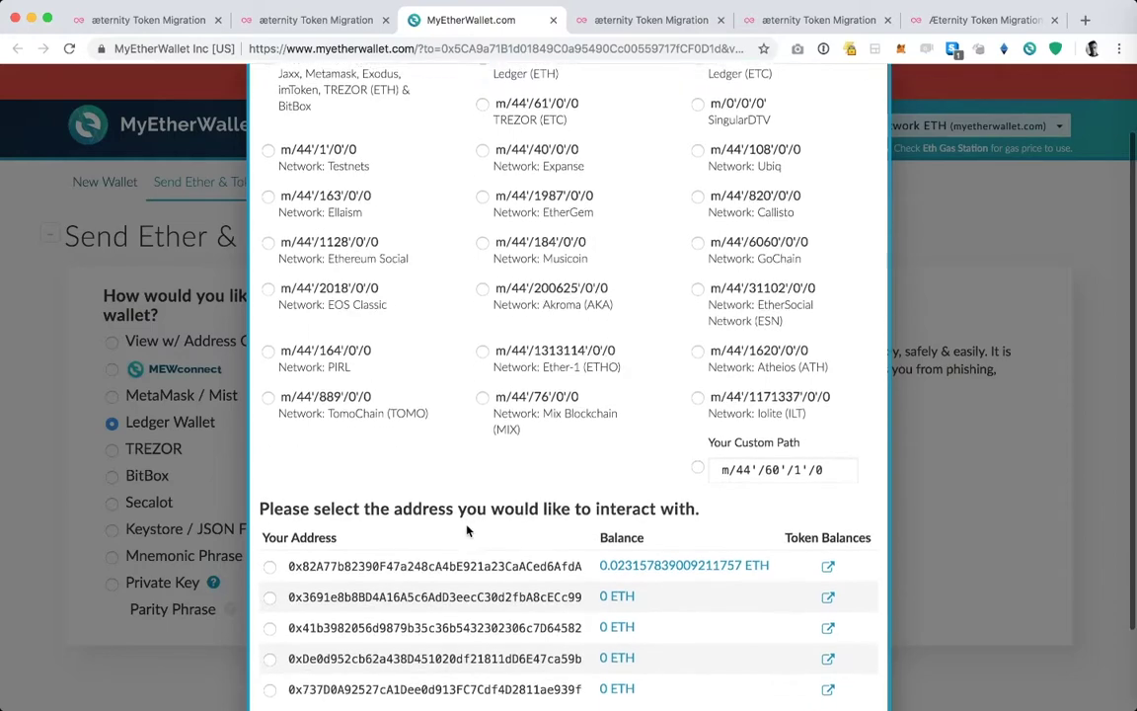
{"action": "scroll", "coordinate": [468, 531], "scroll_direction": "up", "scroll_amount": 3}
{"action": "scroll", "coordinate": [468, 531], "scroll_direction": "down", "scroll_amount": 2}
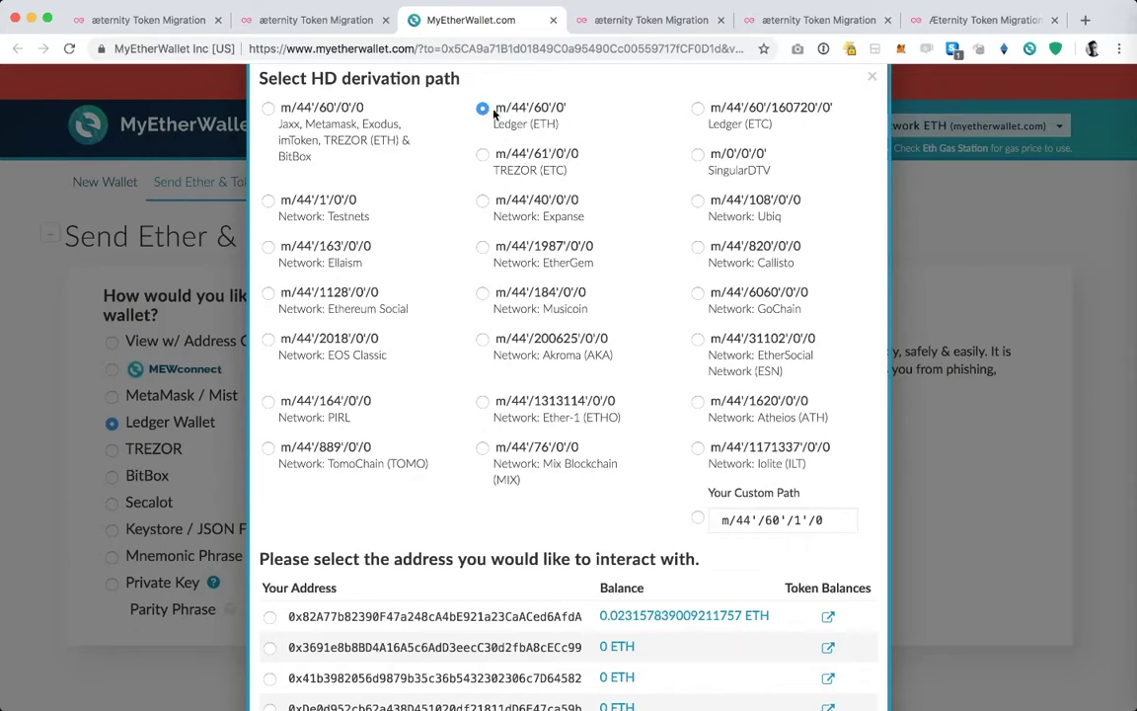
{"action": "scroll", "coordinate": [543, 126], "scroll_direction": "down", "scroll_amount": 3}
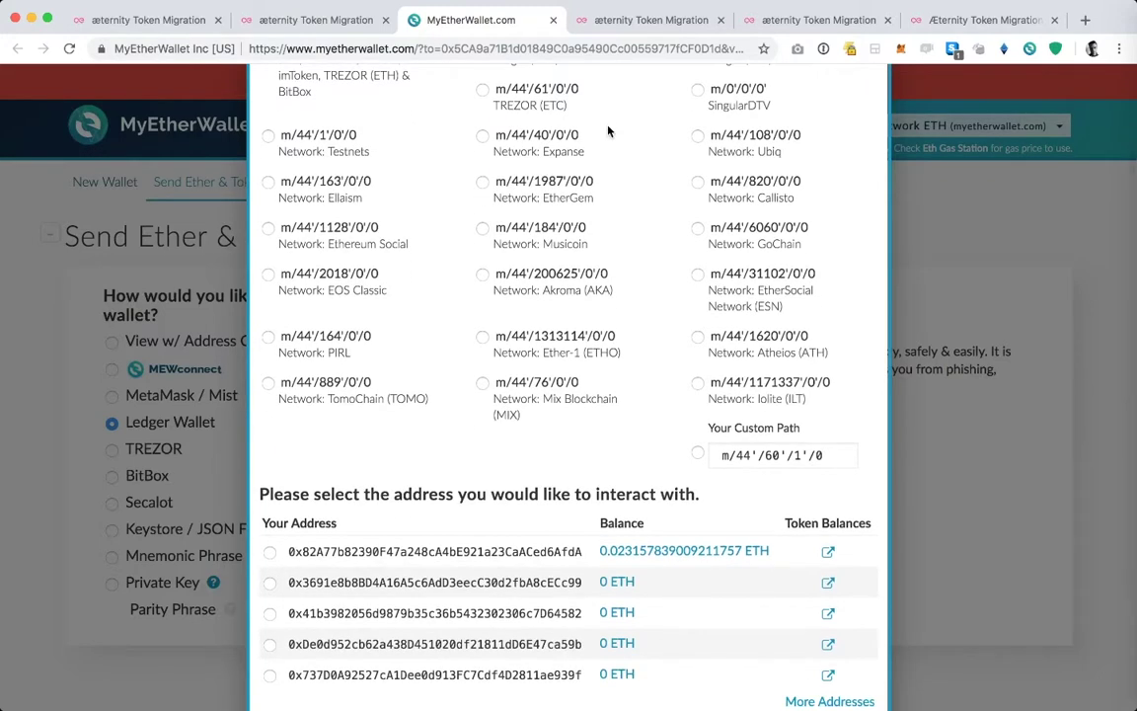
{"action": "left_click", "coordinate": [270, 553]}
{"action": "scroll", "coordinate": [599, 381], "scroll_direction": "down", "scroll_amount": 2}
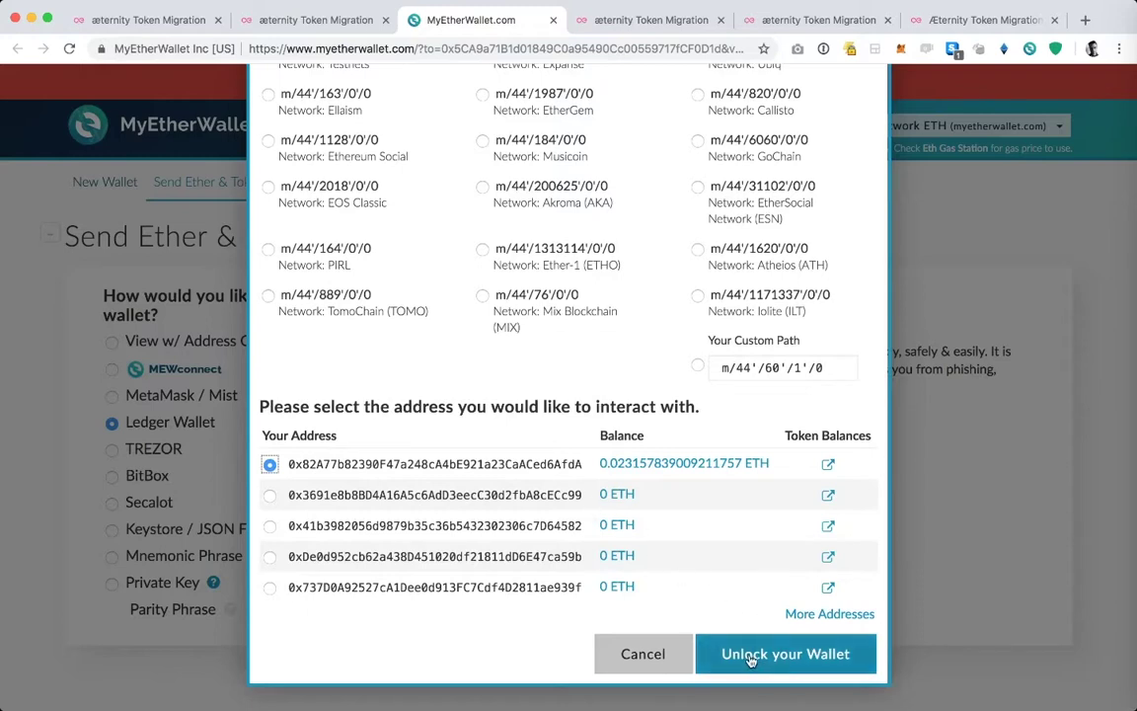
{"action": "left_click", "coordinate": [859, 653]}
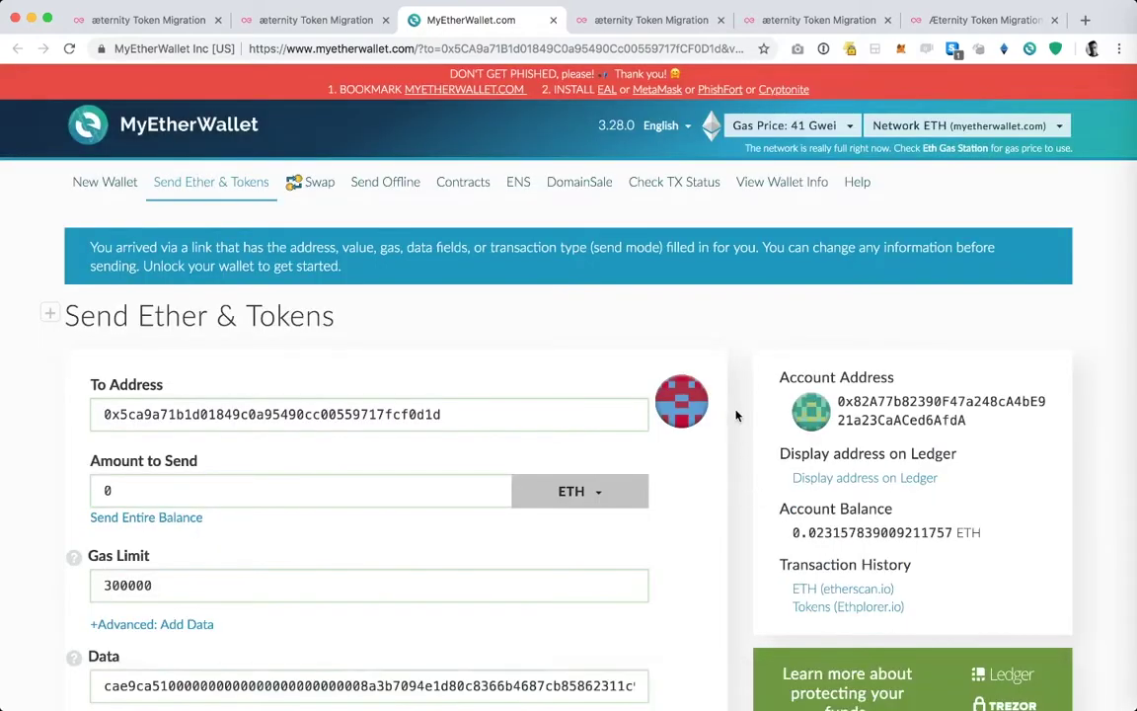
- Generate the pre-filled migration transaction without changing its fields, review its details and confirm sending it
{"action": "scroll", "coordinate": [736, 416], "scroll_direction": "down", "scroll_amount": 3}
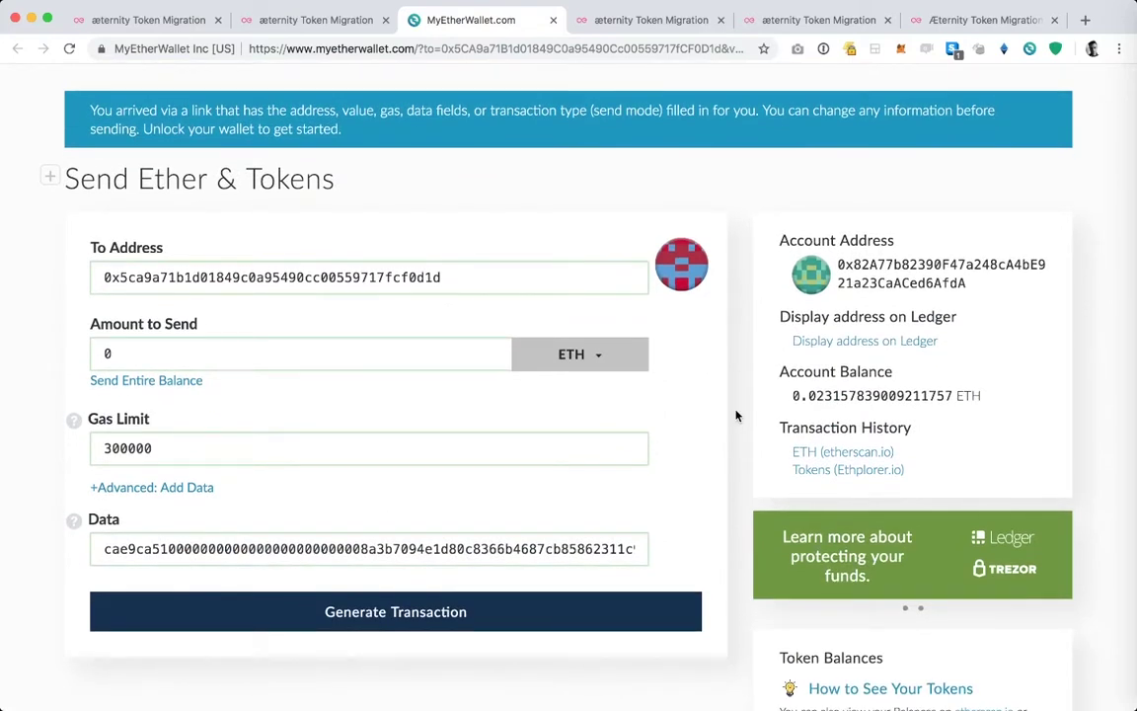
{"action": "scroll", "coordinate": [736, 416], "scroll_direction": "down", "scroll_amount": 1}
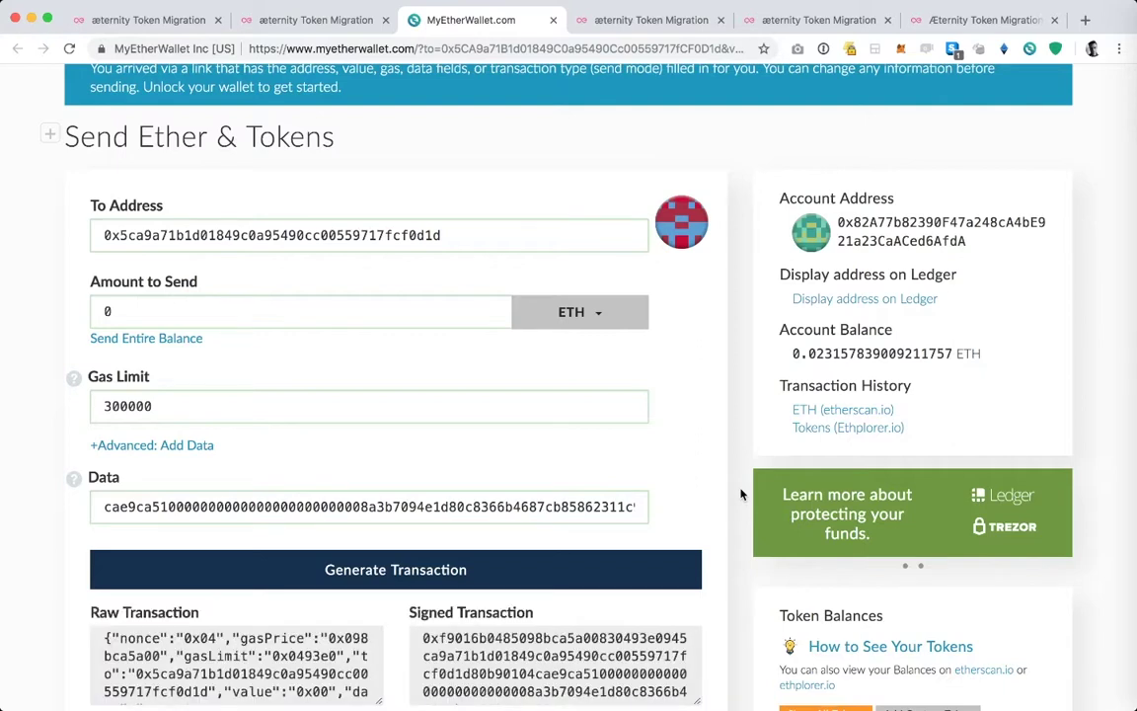
{"action": "scroll", "coordinate": [742, 493], "scroll_direction": "down", "scroll_amount": 3}
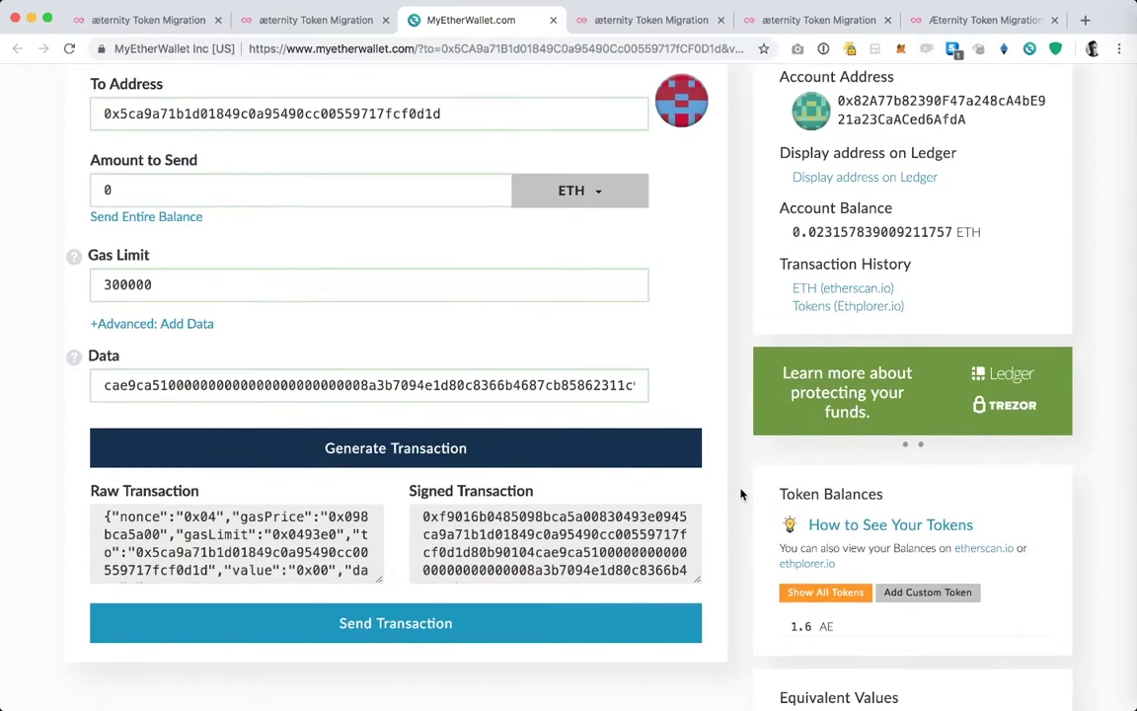
{"action": "left_click", "coordinate": [452, 627]}
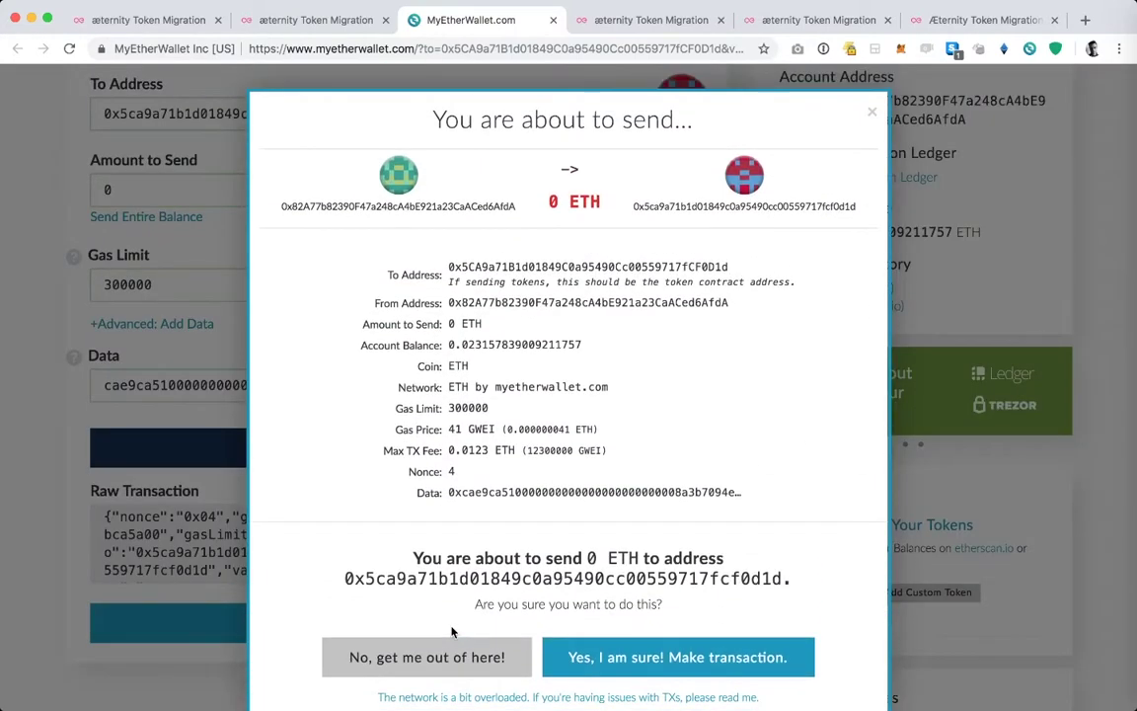
{"action": "scroll", "coordinate": [472, 523], "scroll_direction": "down", "scroll_amount": 1}
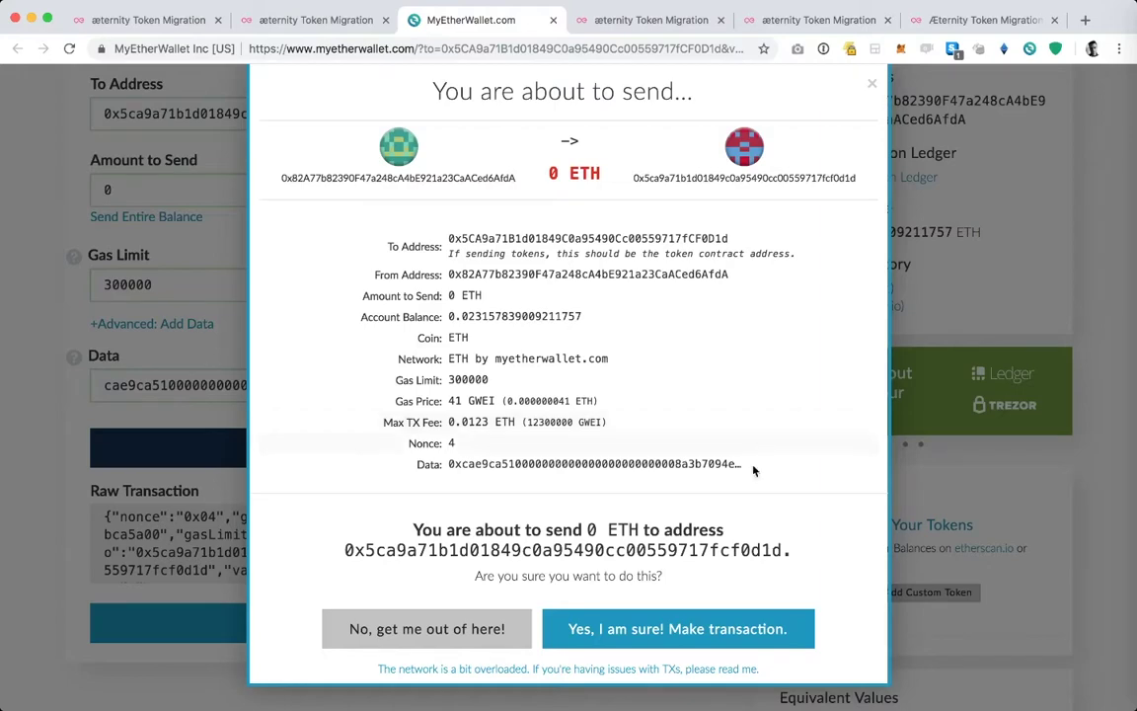
{"action": "left_click", "coordinate": [708, 630]}
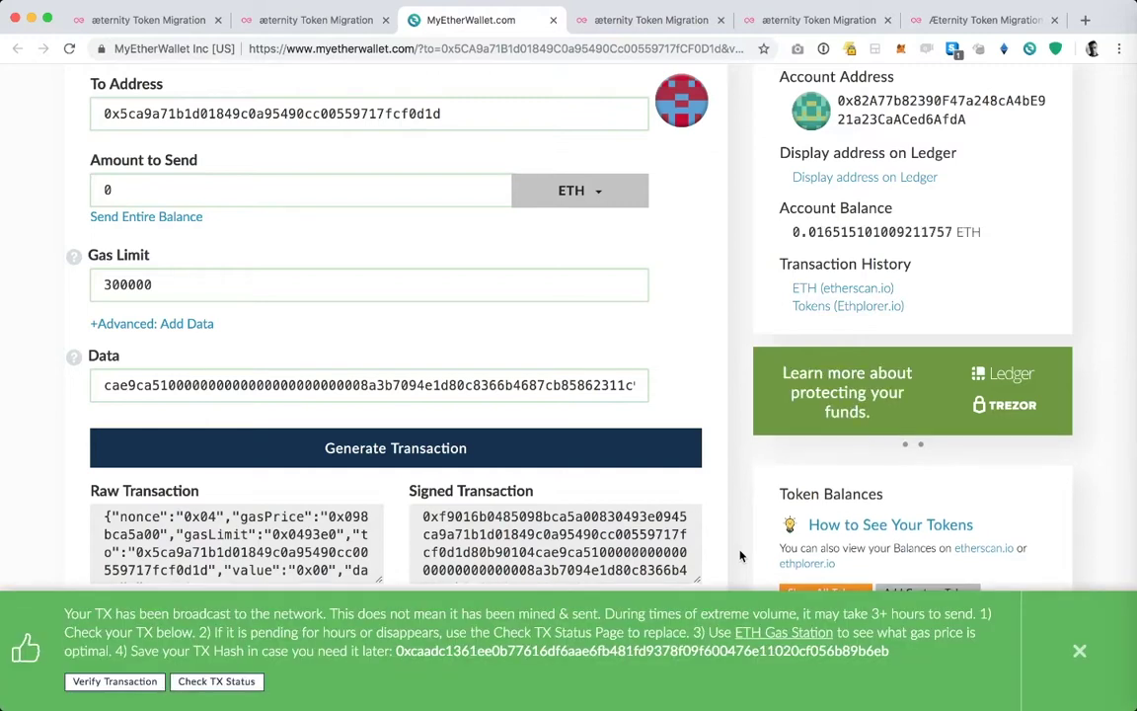
- Check the status of the sent transaction and open its hash on Etherscan to examine the receipt status
{"action": "left_click", "coordinate": [232, 683]}
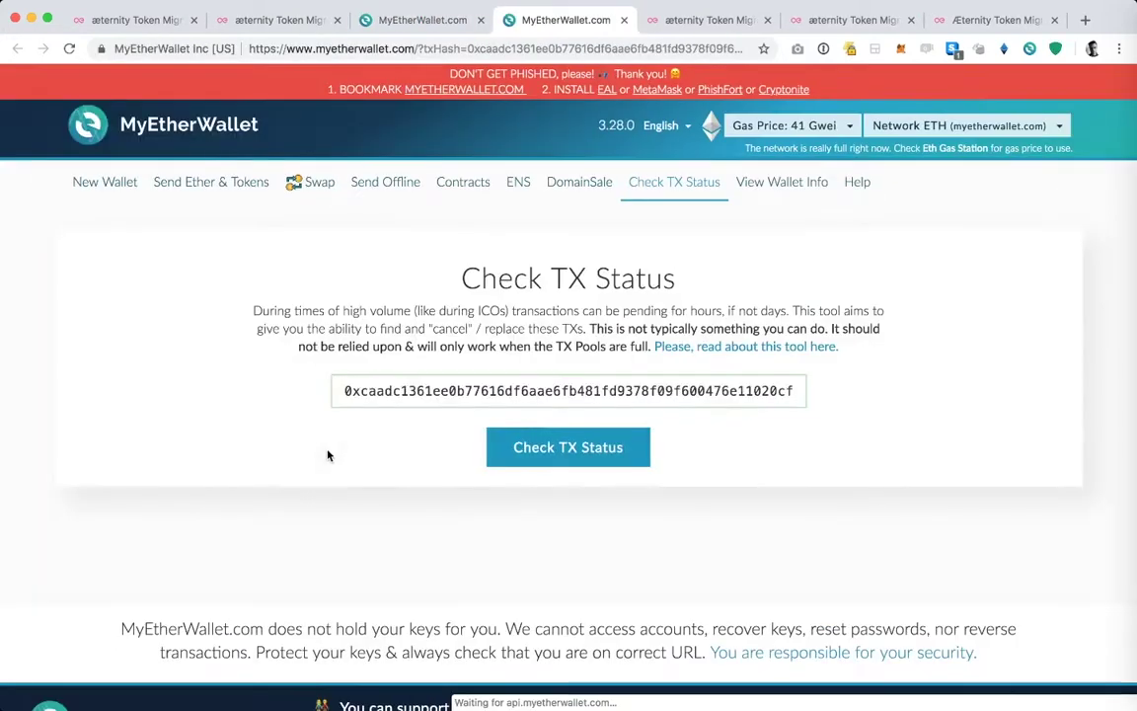
{"action": "scroll", "coordinate": [328, 454], "scroll_direction": "down", "scroll_amount": 4}
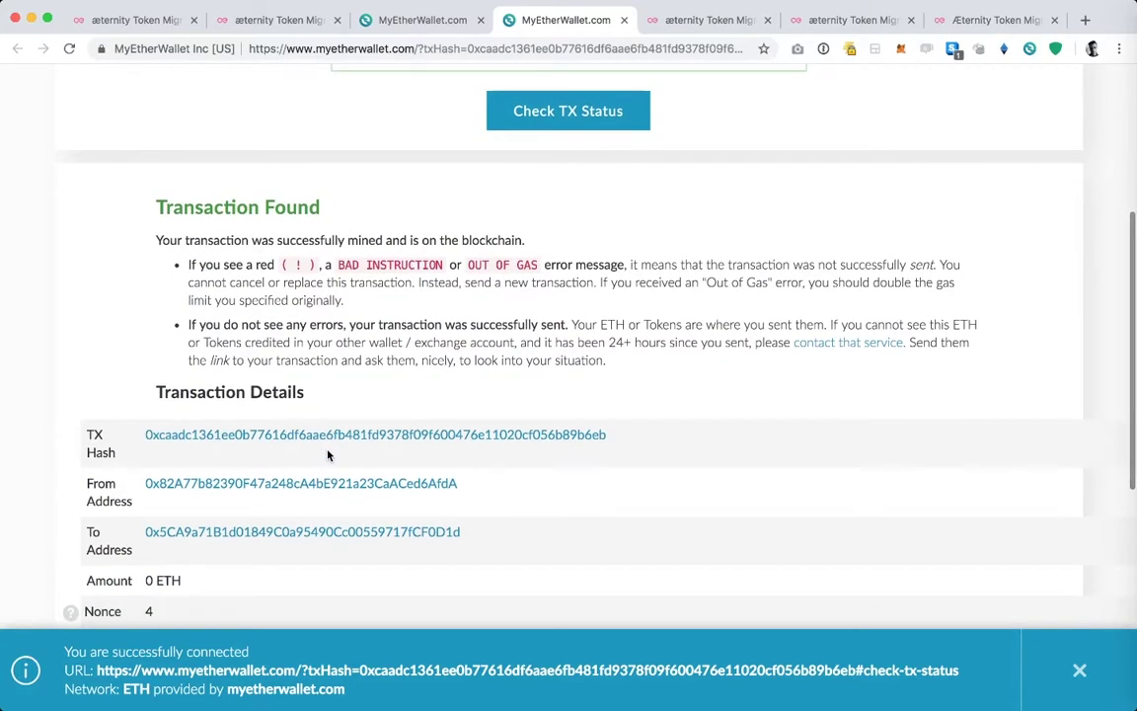
{"action": "scroll", "coordinate": [329, 454], "scroll_direction": "down", "scroll_amount": 1}
{"action": "scroll", "coordinate": [321, 425], "scroll_direction": "down", "scroll_amount": 1}
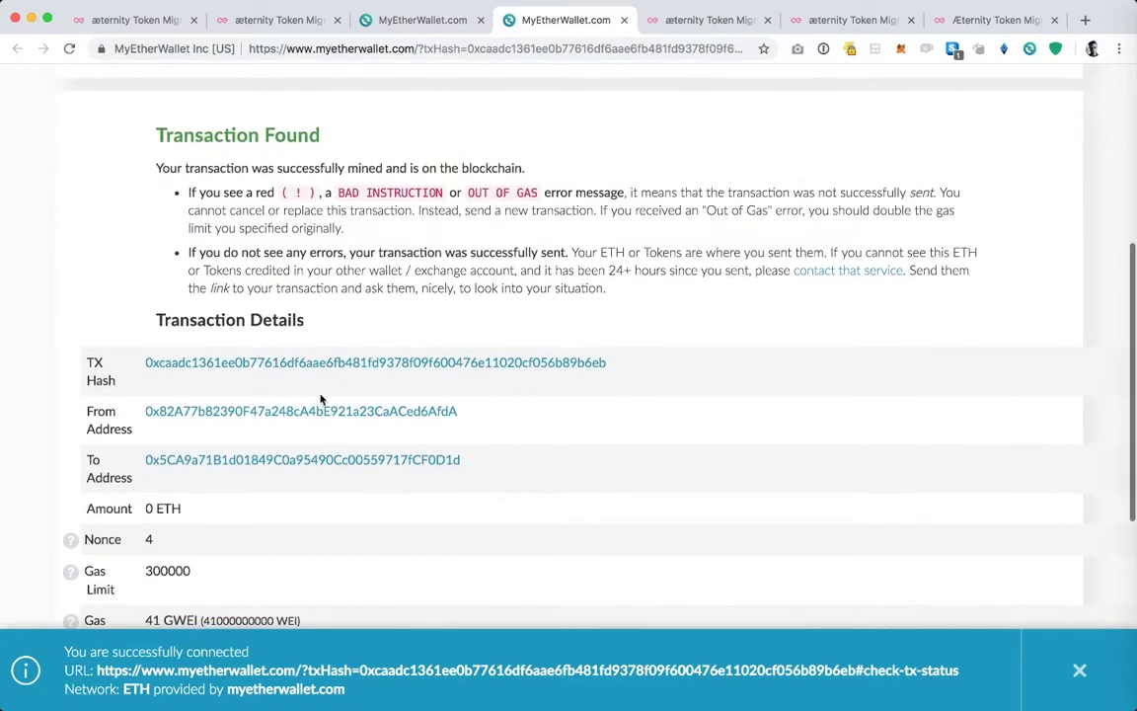
{"action": "left_click", "coordinate": [312, 367]}
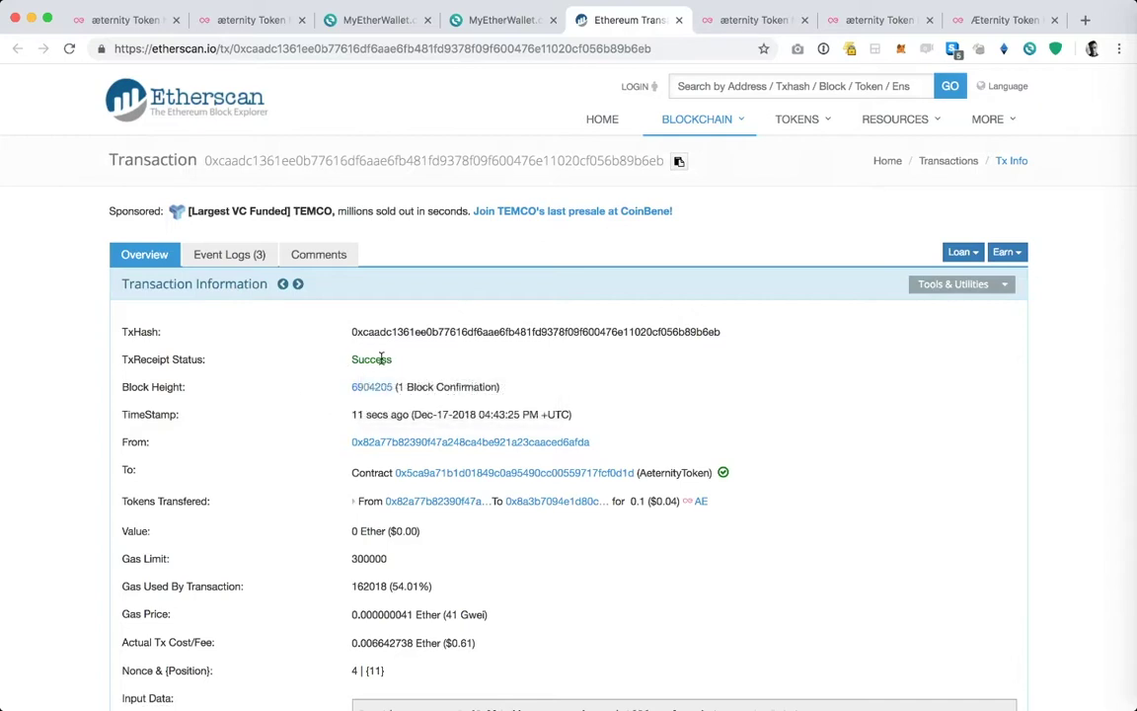
{"action": "mouse_move", "coordinate": [381, 359]}
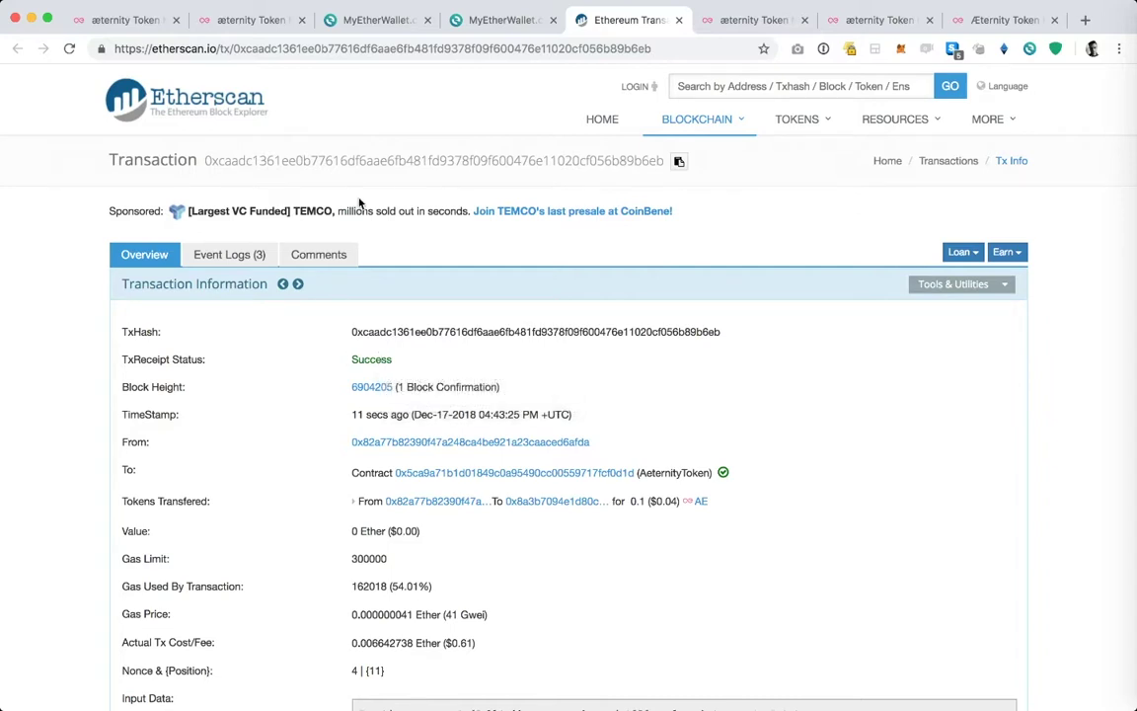
- Return to the æternity migration page, dismiss the MyEtherWallet dialog and look through the transaction preparation page
{"action": "left_click", "coordinate": [251, 24]}
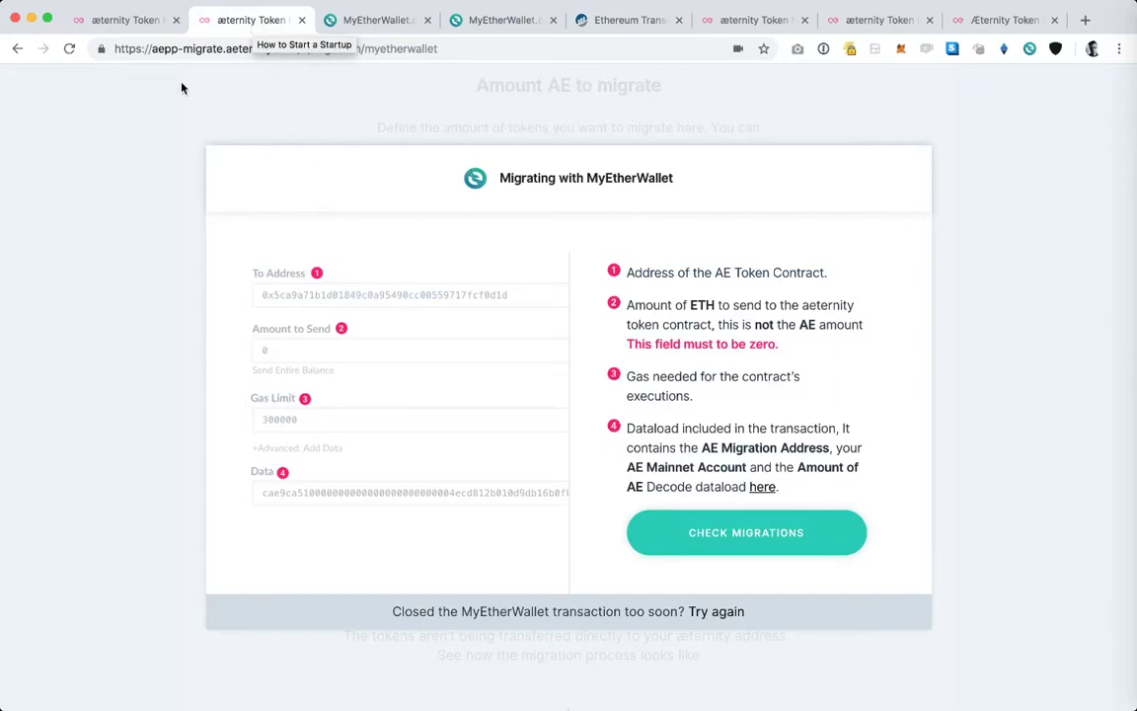
{"action": "left_click", "coordinate": [220, 91]}
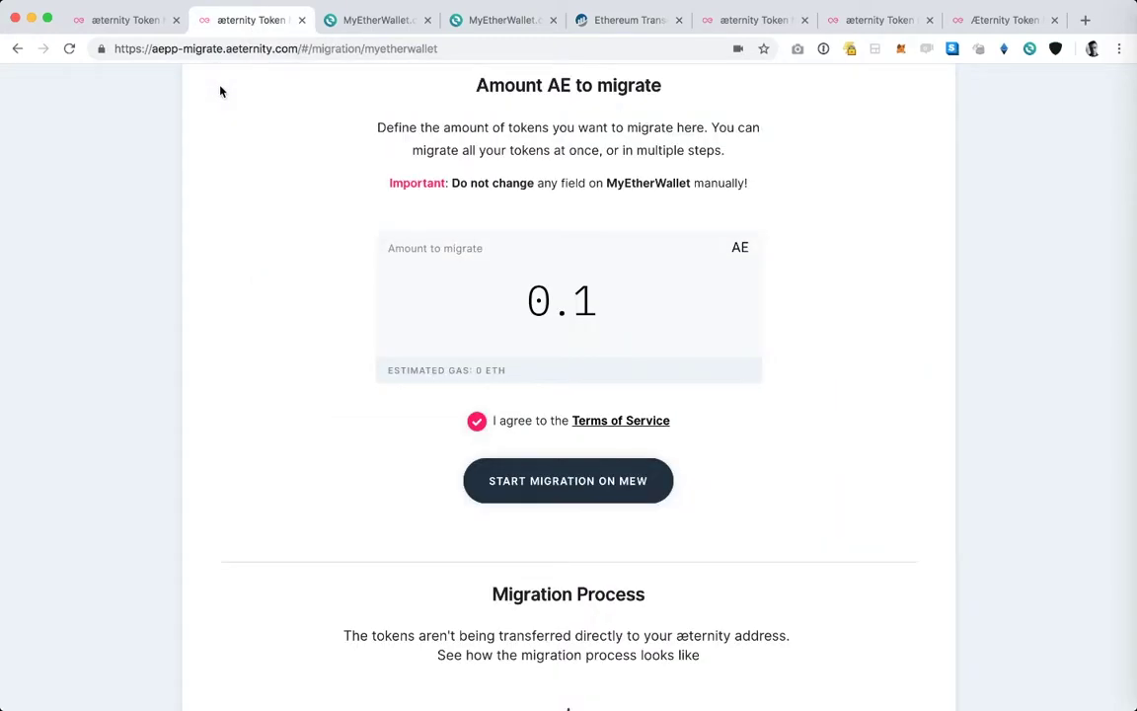
{"action": "scroll", "coordinate": [228, 179], "scroll_direction": "up", "scroll_amount": 5}
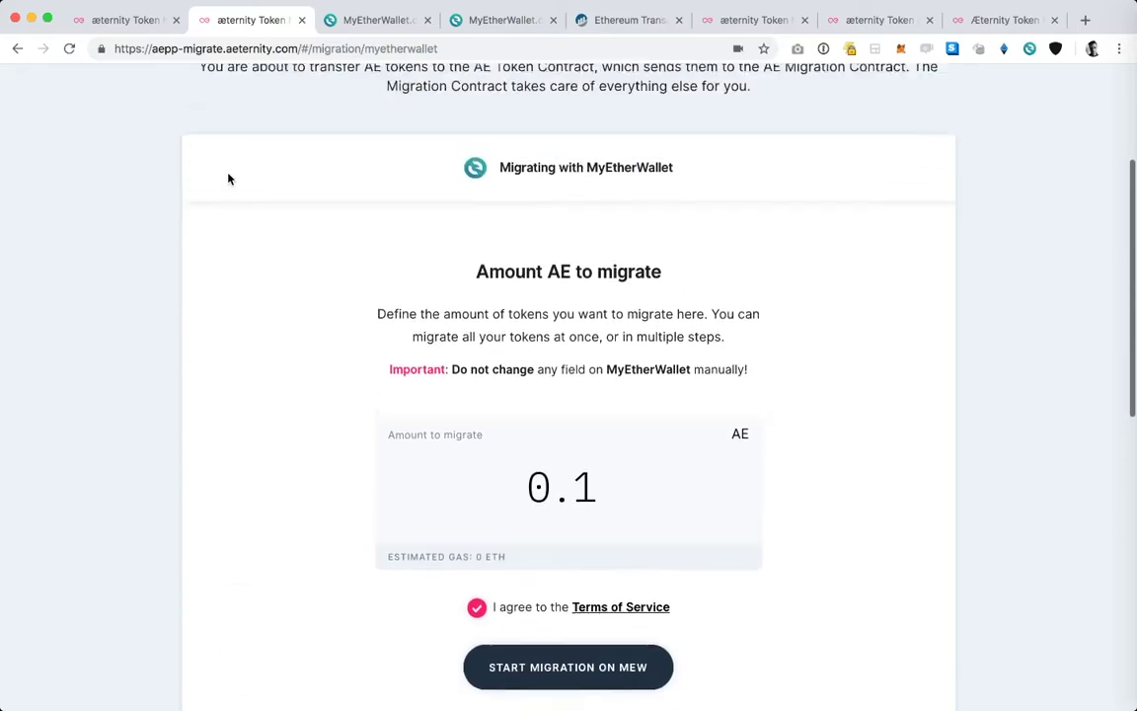
{"action": "scroll", "coordinate": [228, 179], "scroll_direction": "up", "scroll_amount": 2}
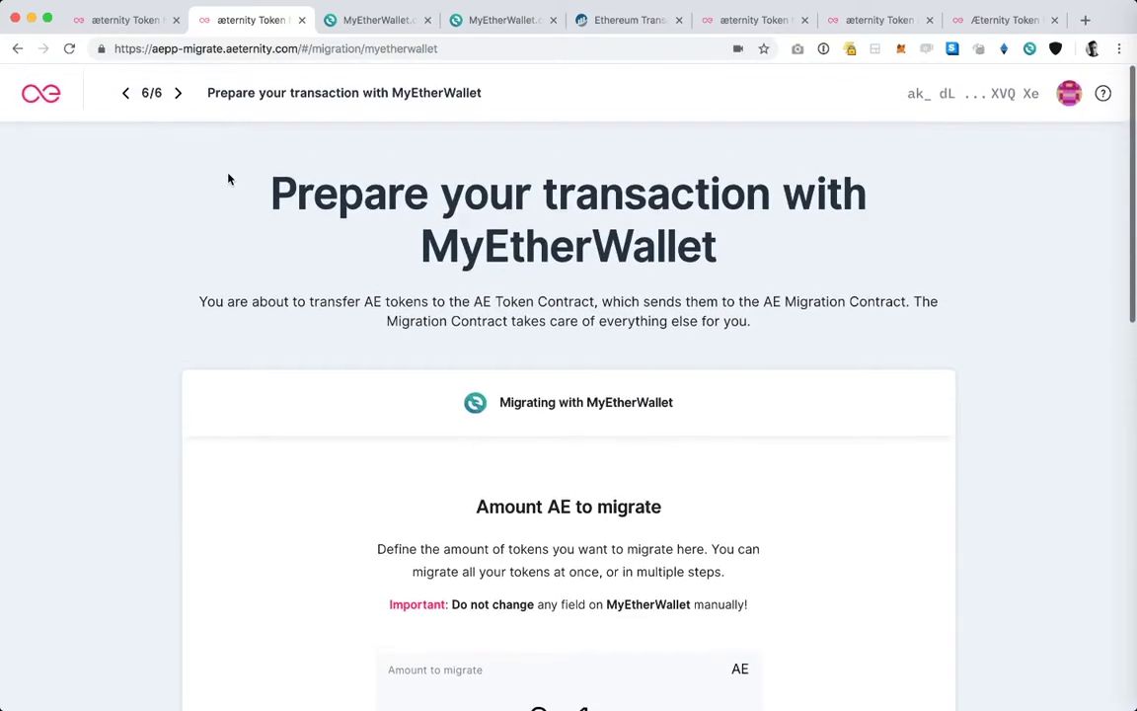
{"action": "scroll", "coordinate": [228, 179], "scroll_direction": "down", "scroll_amount": 1}
{"action": "scroll", "coordinate": [228, 178], "scroll_direction": "down", "scroll_amount": 10}
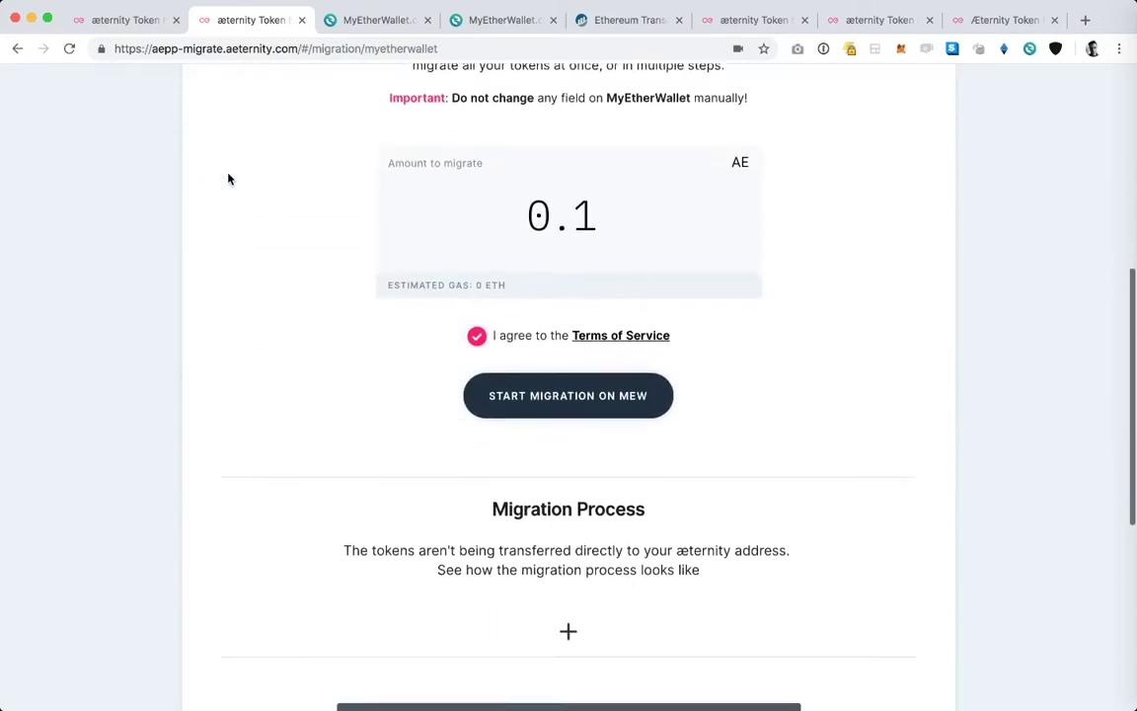
{"action": "scroll", "coordinate": [228, 178], "scroll_direction": "down", "scroll_amount": 3}
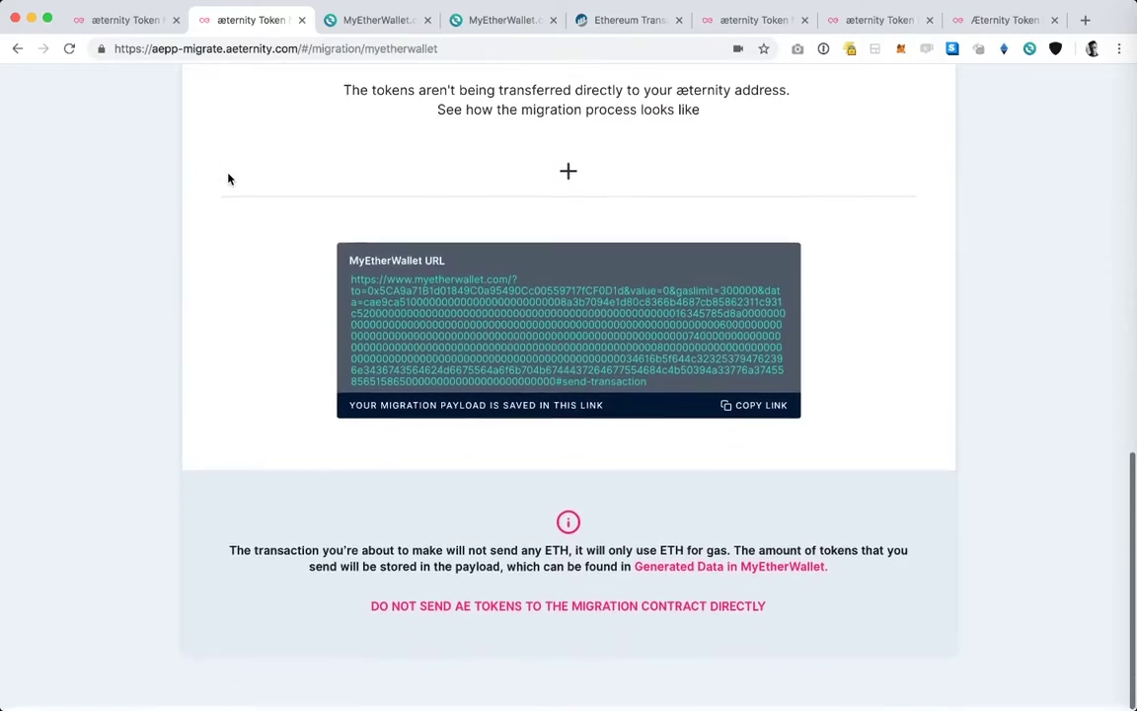
{"action": "scroll", "coordinate": [228, 179], "scroll_direction": "up", "scroll_amount": 5}
{"action": "scroll", "coordinate": [228, 179], "scroll_direction": "up", "scroll_amount": 10}
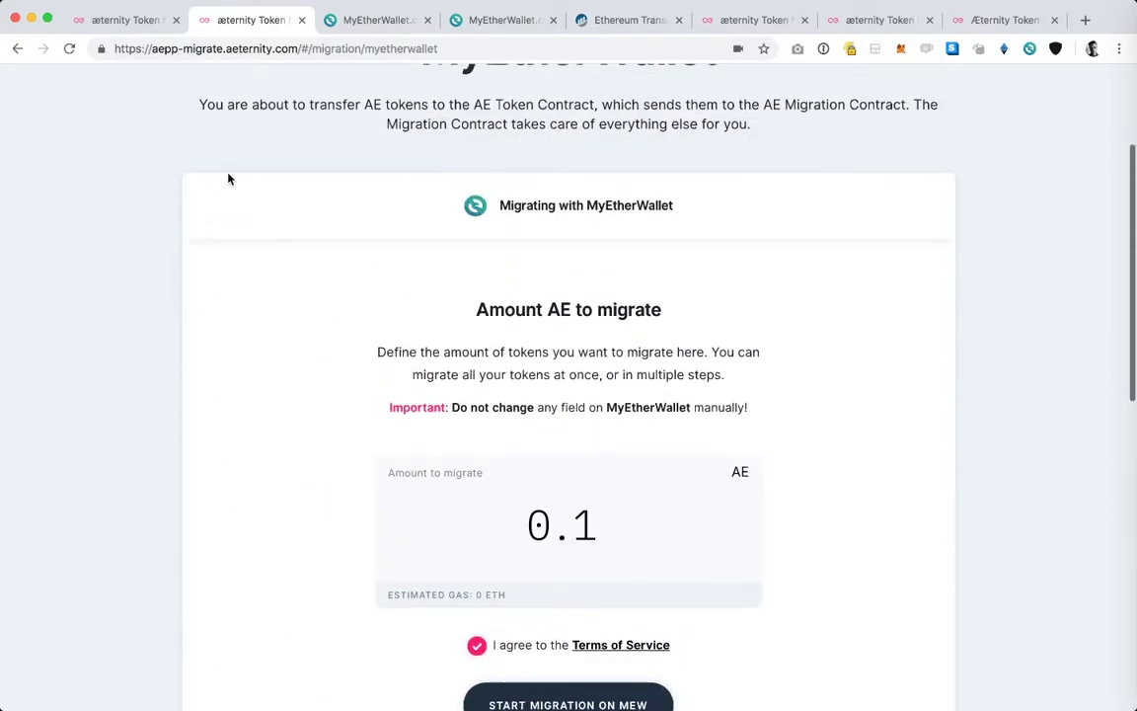
- Review the amount, MyEtherWallet URL and payload notes on the transaction preparation page
{"action": "scroll", "coordinate": [228, 179], "scroll_direction": "down", "scroll_amount": 4}
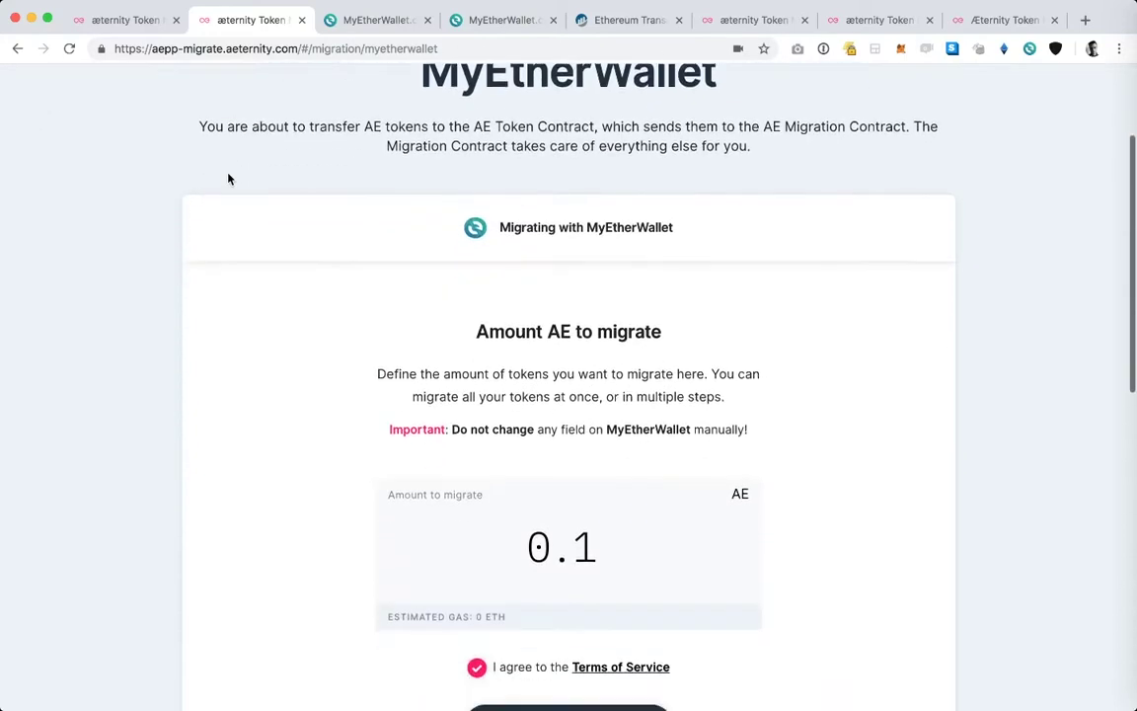
{"action": "scroll", "coordinate": [358, 274], "scroll_direction": "down", "scroll_amount": 11}
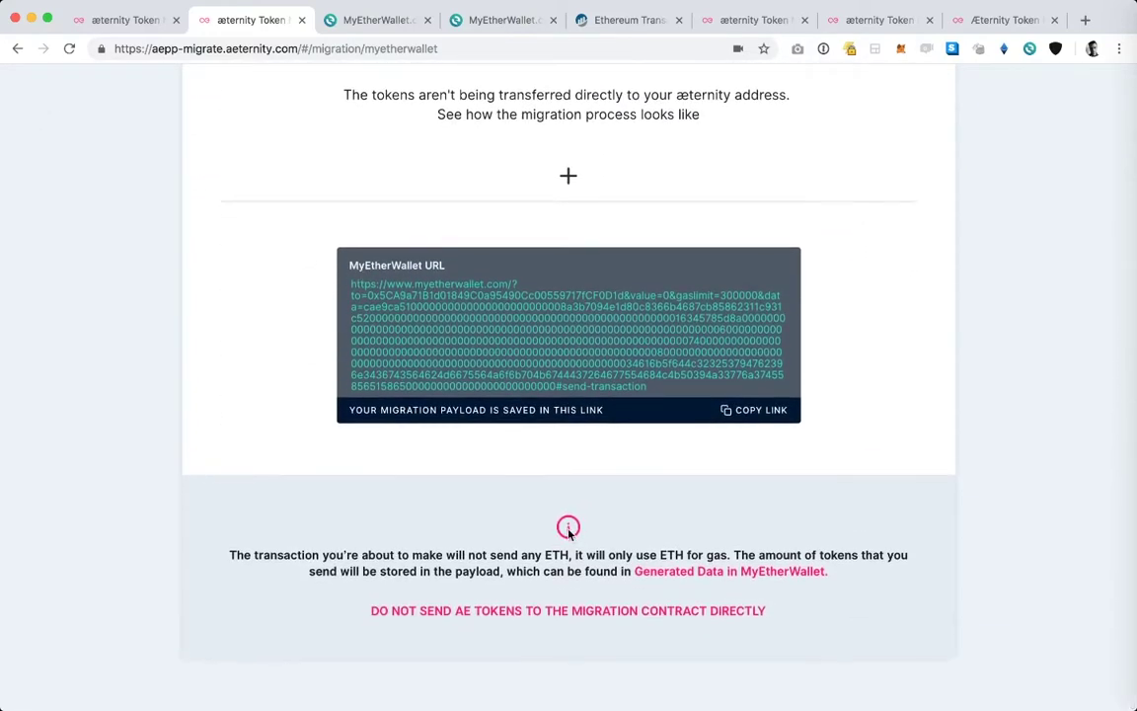
{"action": "scroll", "coordinate": [569, 528], "scroll_direction": "up", "scroll_amount": 15}
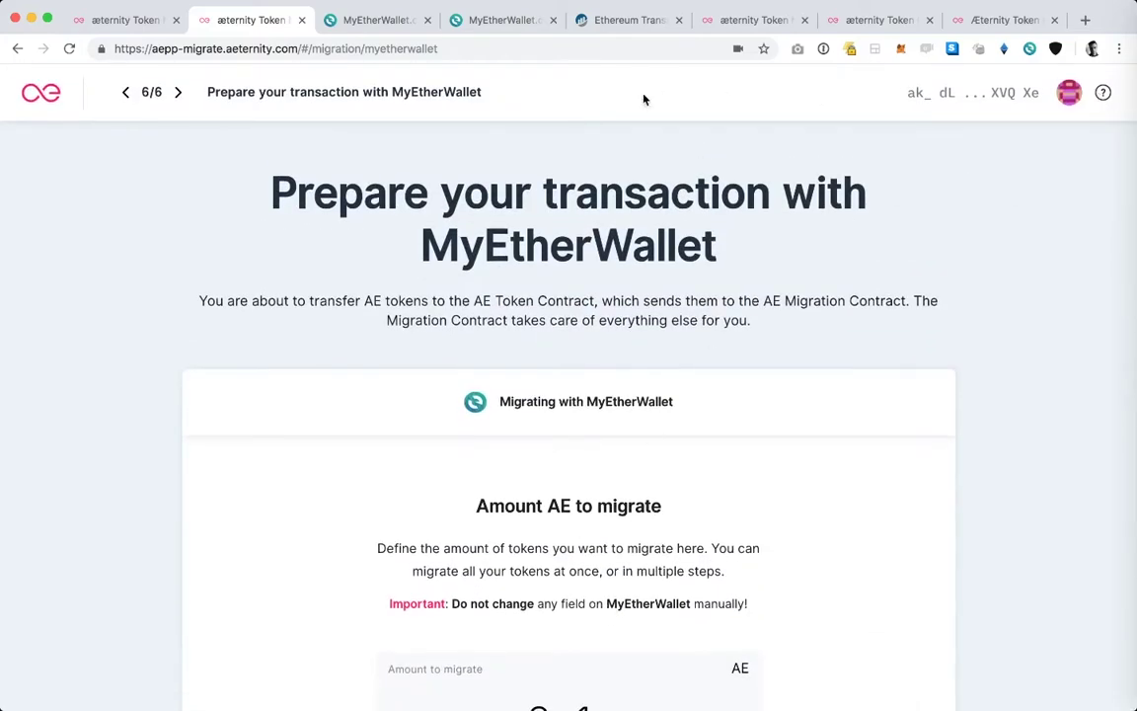
- Open the migration status page, scan in the æternity address and check its migrations
{"action": "left_click", "coordinate": [754, 21]}
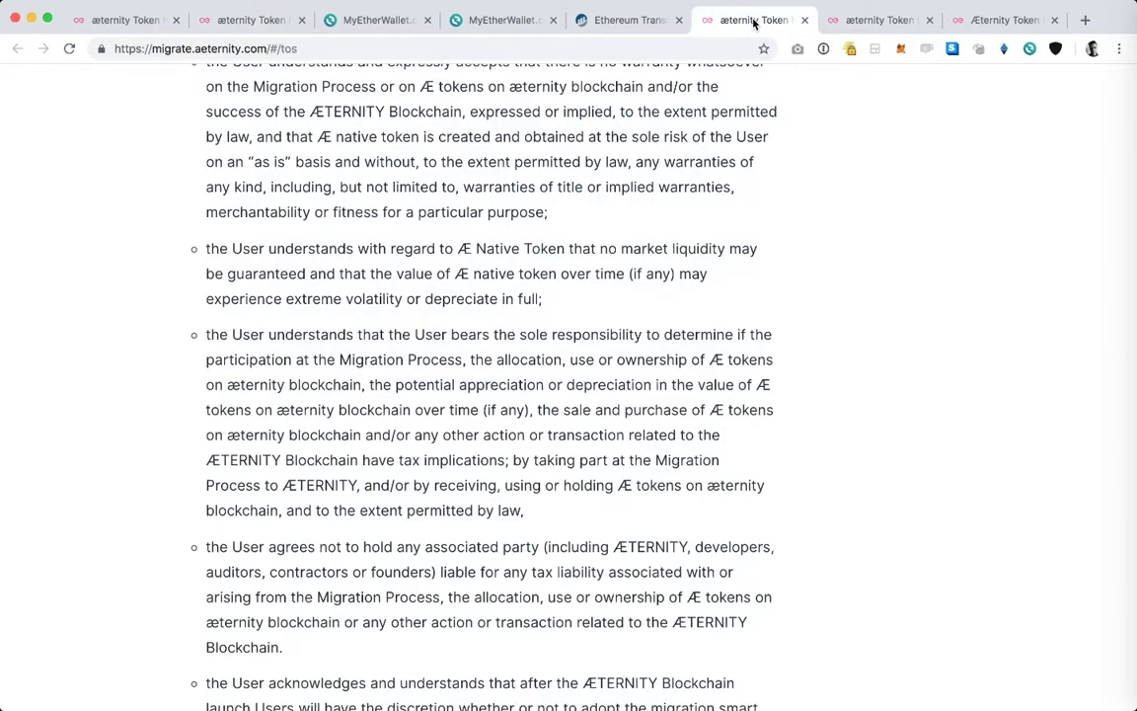
{"action": "left_click", "coordinate": [869, 20]}
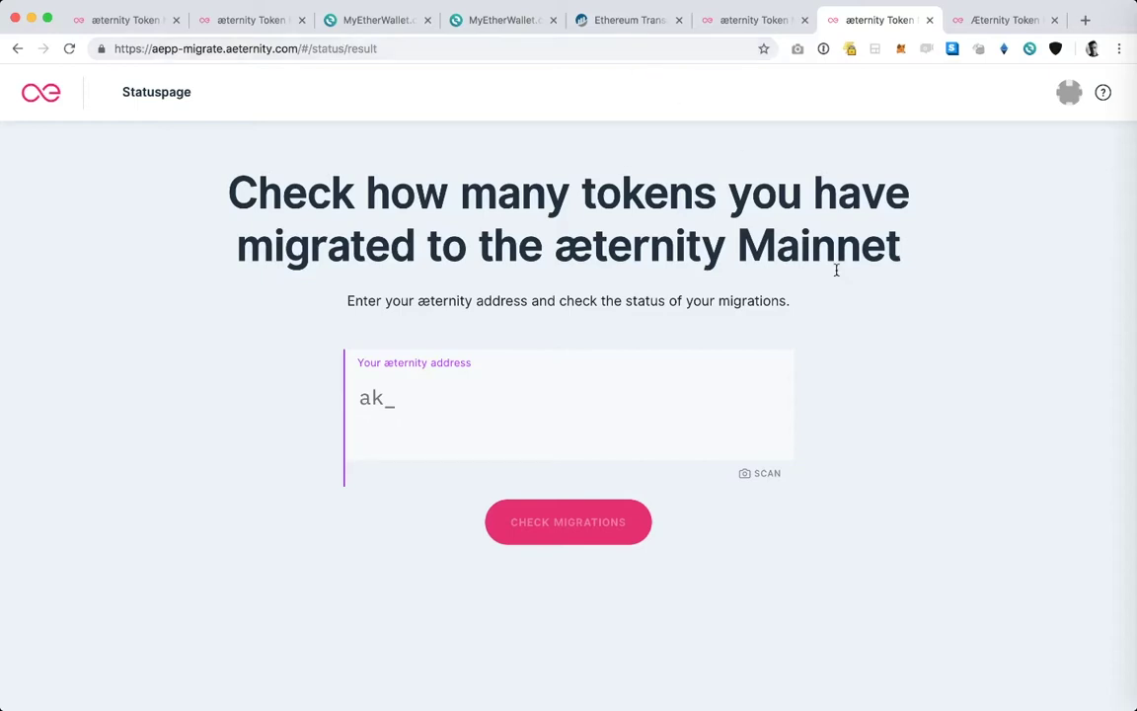
{"action": "left_click", "coordinate": [768, 475]}
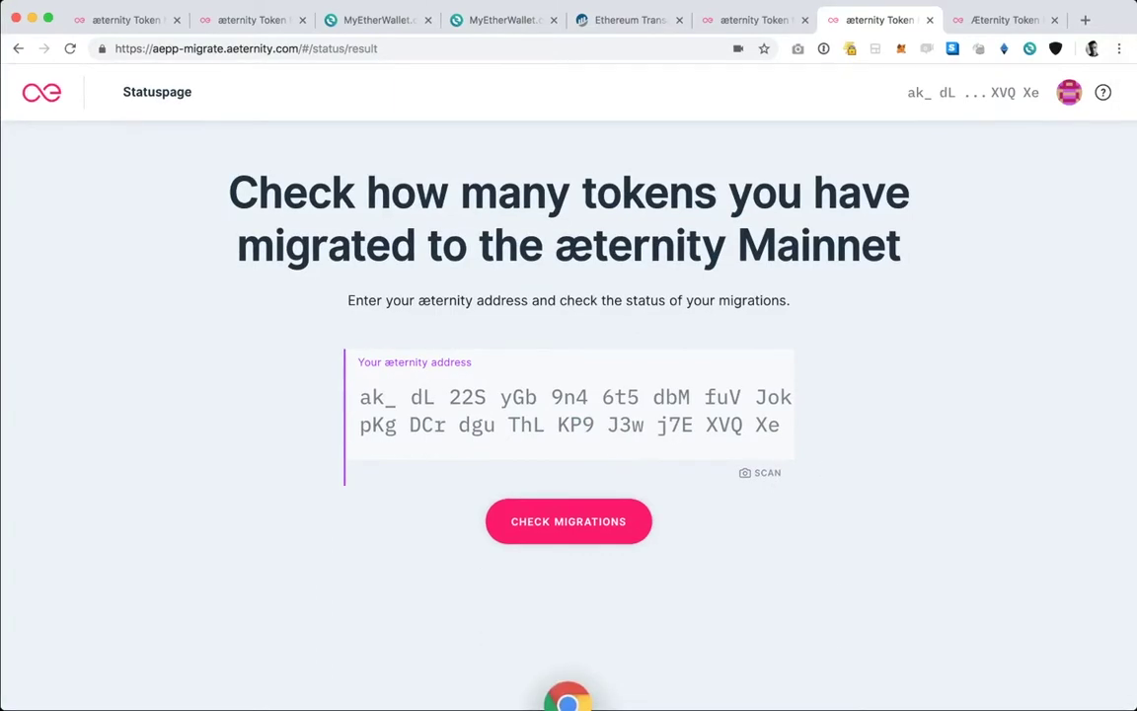
{"action": "left_click", "coordinate": [592, 696]}
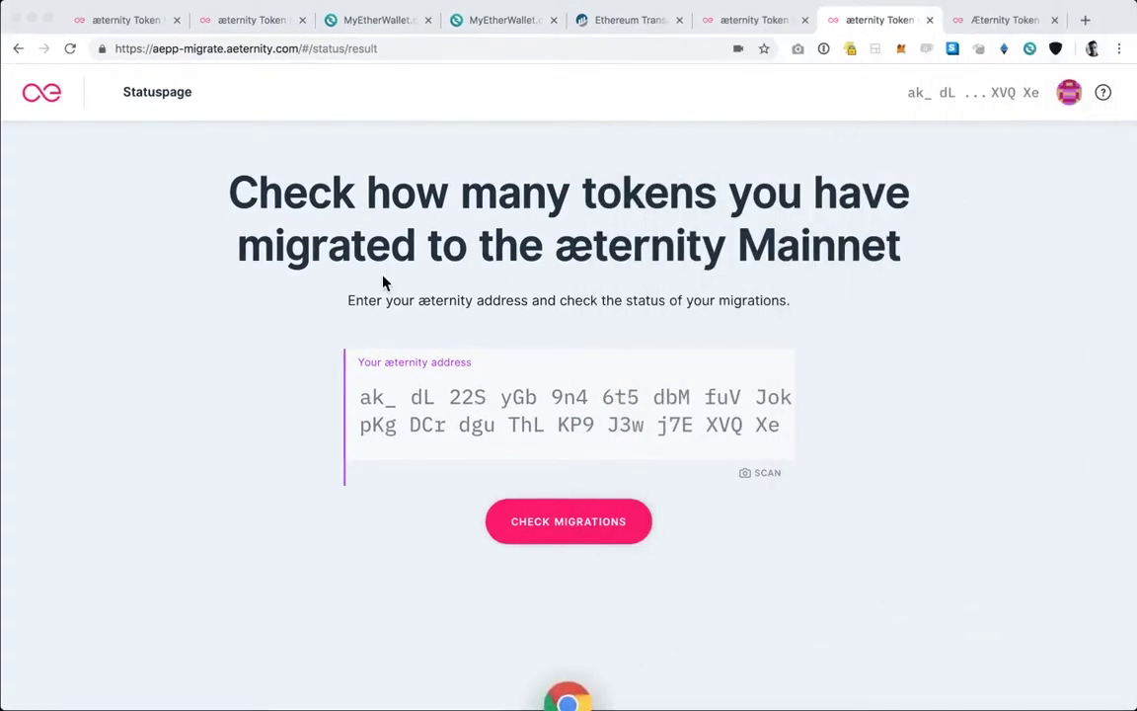
{"action": "left_click", "coordinate": [582, 523]}
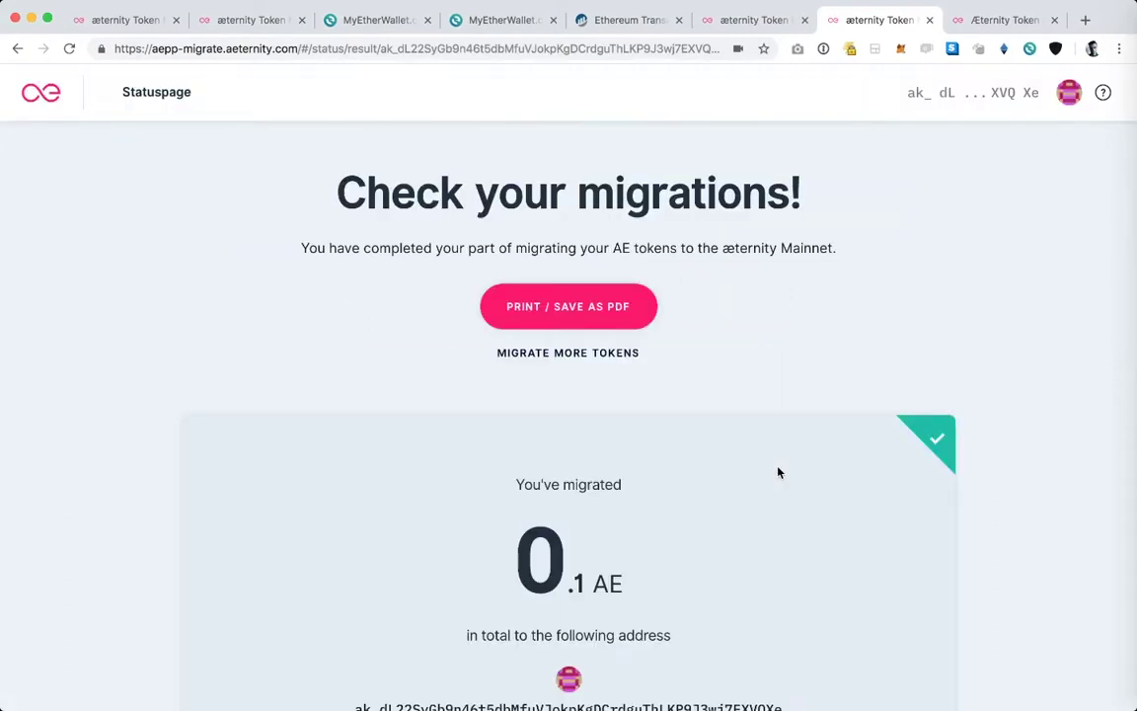
- Examine the total migrated to the address and the entries for Phase 1 and Phase 0
{"action": "scroll", "coordinate": [778, 473], "scroll_direction": "down", "scroll_amount": 4}
{"action": "scroll", "coordinate": [778, 473], "scroll_direction": "down", "scroll_amount": 2}
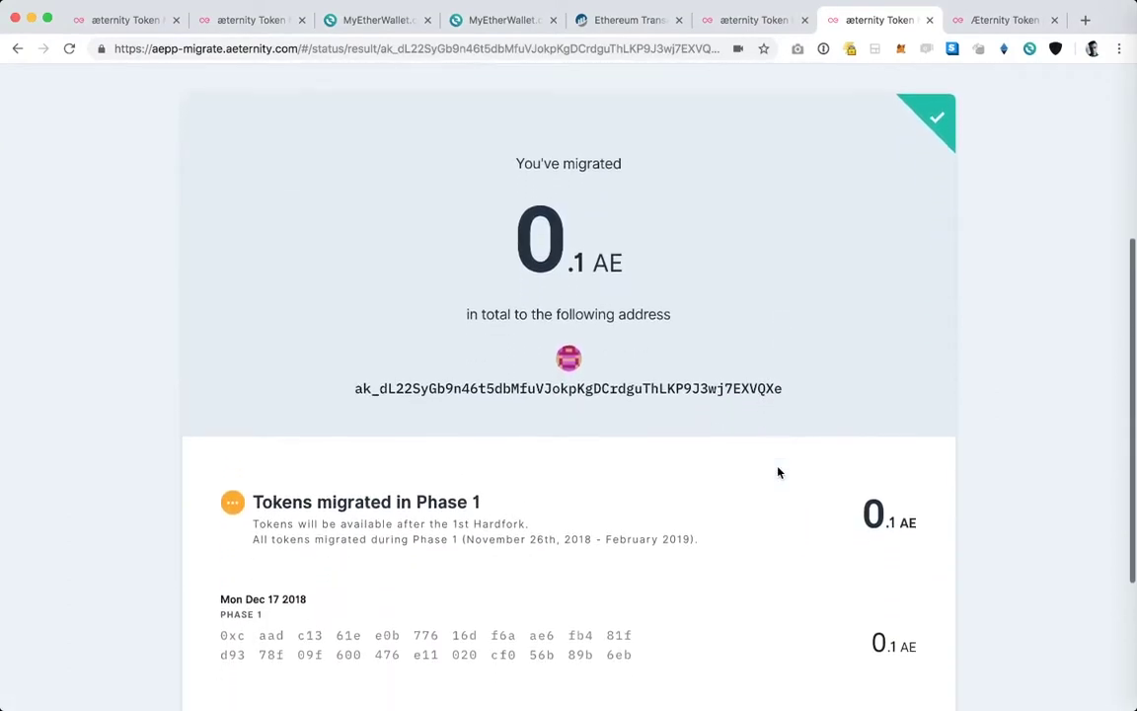
{"action": "scroll", "coordinate": [778, 473], "scroll_direction": "up", "scroll_amount": 1}
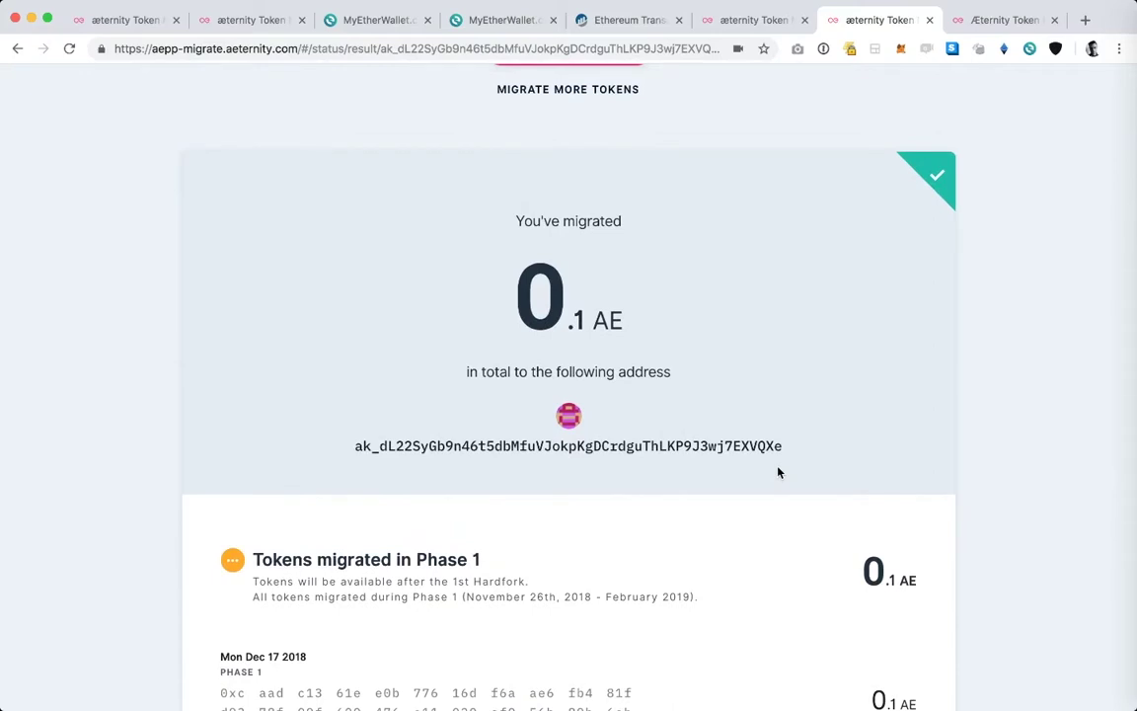
{"action": "scroll", "coordinate": [778, 473], "scroll_direction": "down", "scroll_amount": 2}
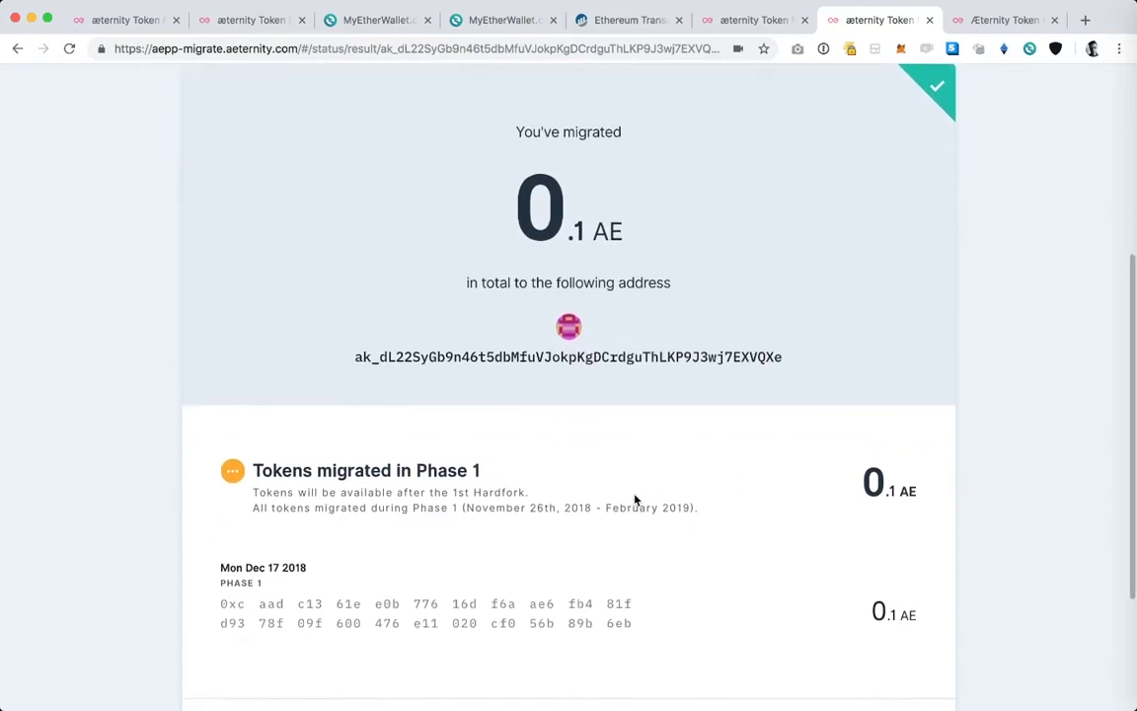
{"action": "scroll", "coordinate": [636, 499], "scroll_direction": "down", "scroll_amount": 4}
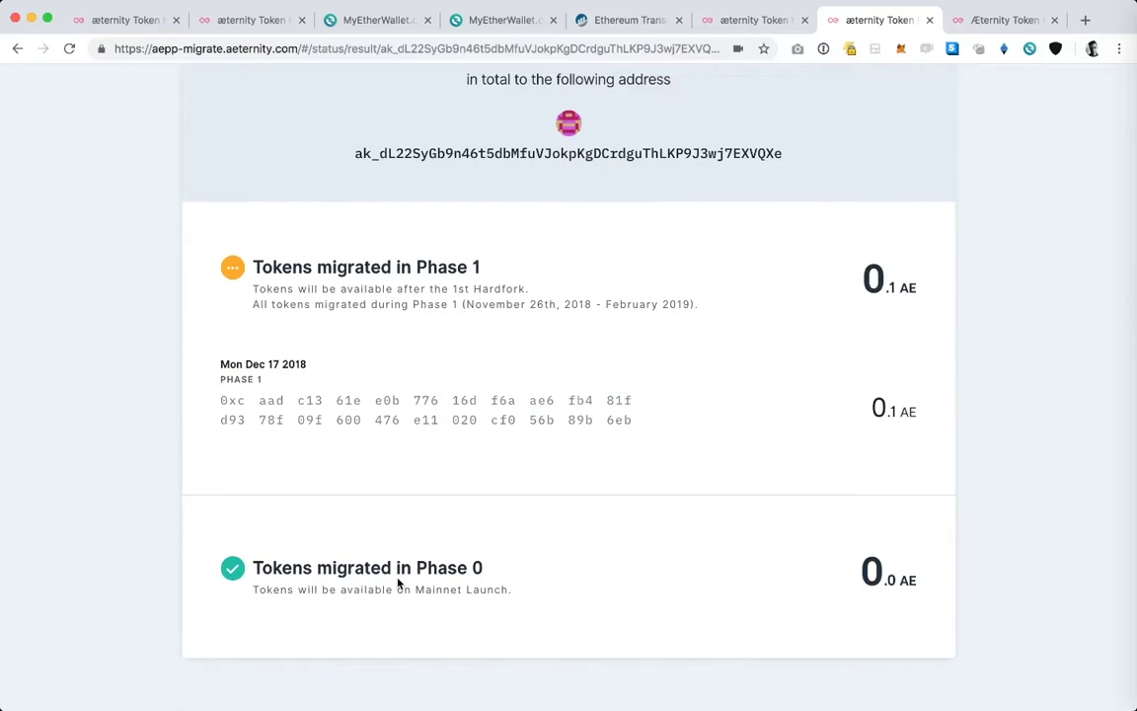
- Preview the printable version of the migration results and cancel without printing
{"action": "scroll", "coordinate": [398, 584], "scroll_direction": "up", "scroll_amount": 10}
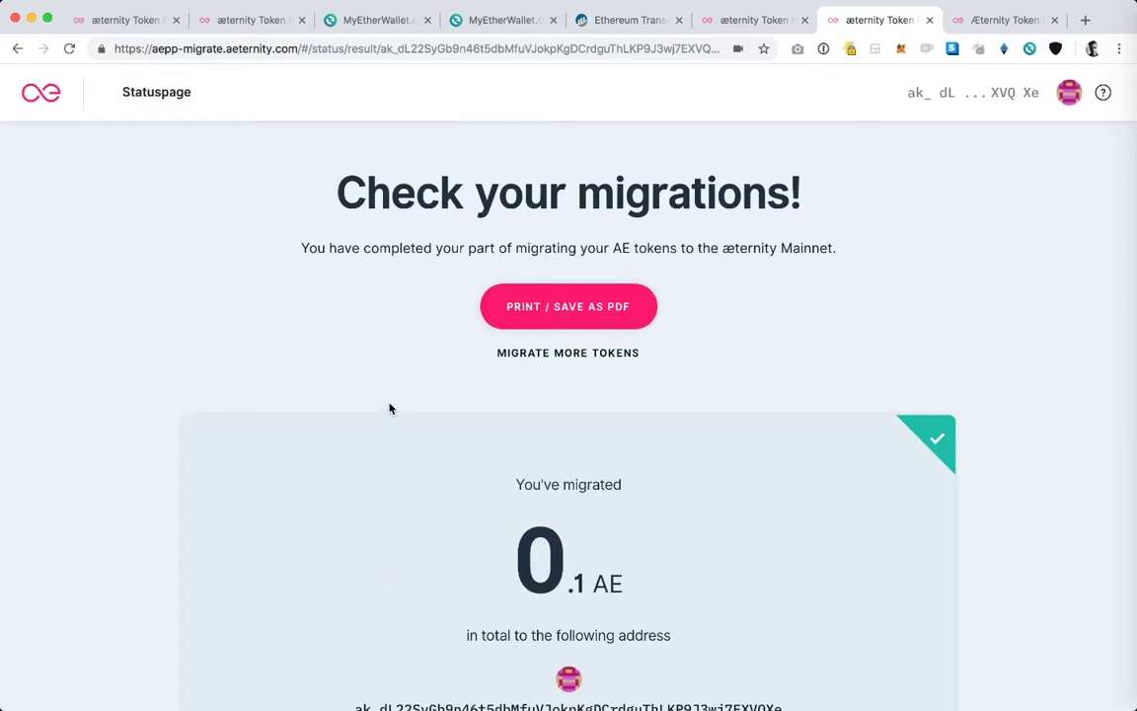
{"action": "left_click", "coordinate": [530, 316]}
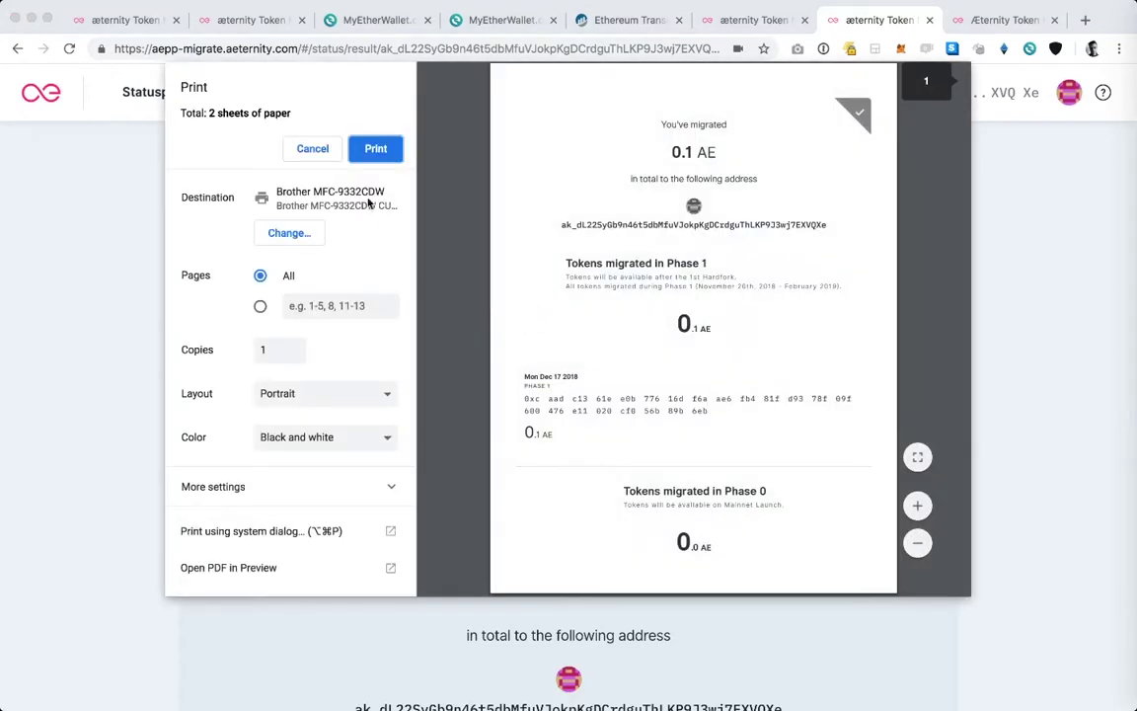
{"action": "left_click", "coordinate": [313, 149]}
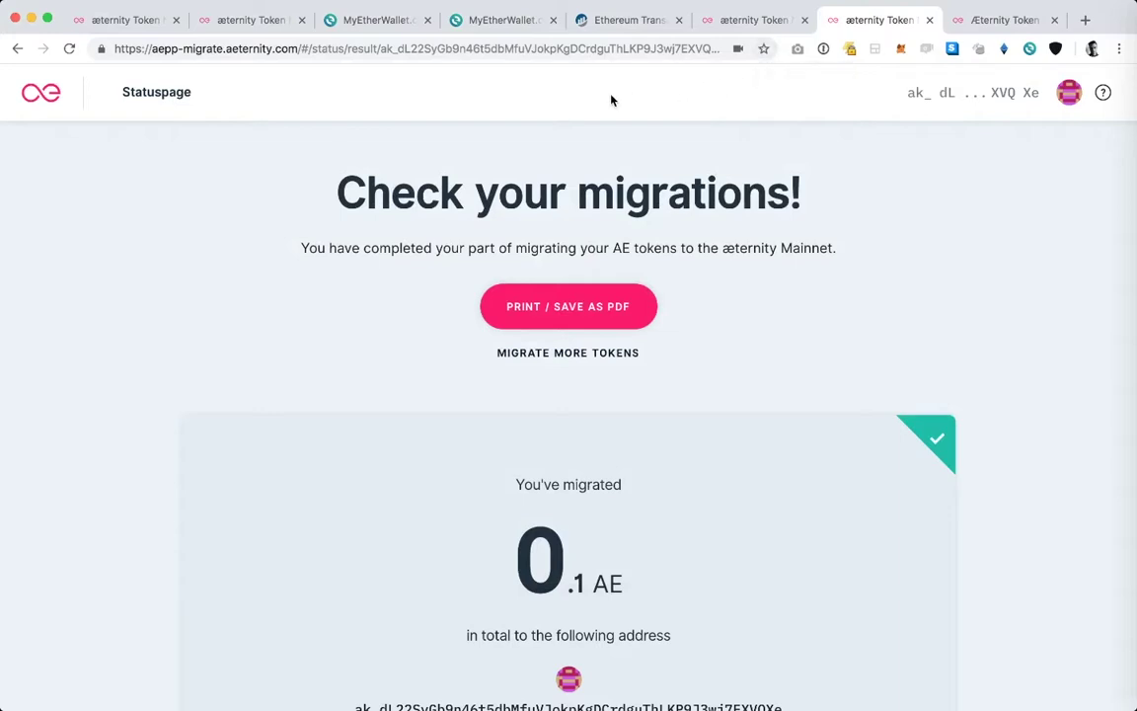
{"action": "left_click", "coordinate": [383, 48]}
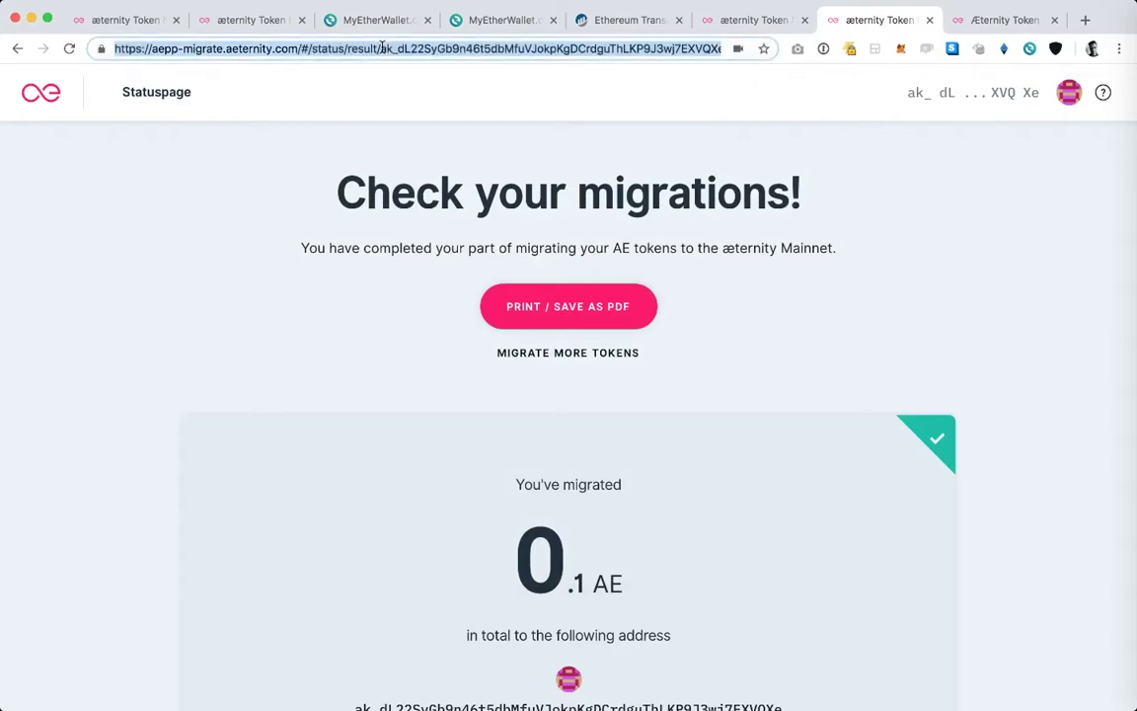
{"action": "left_click", "coordinate": [383, 47]}
{"action": "double_click", "coordinate": [383, 50]}
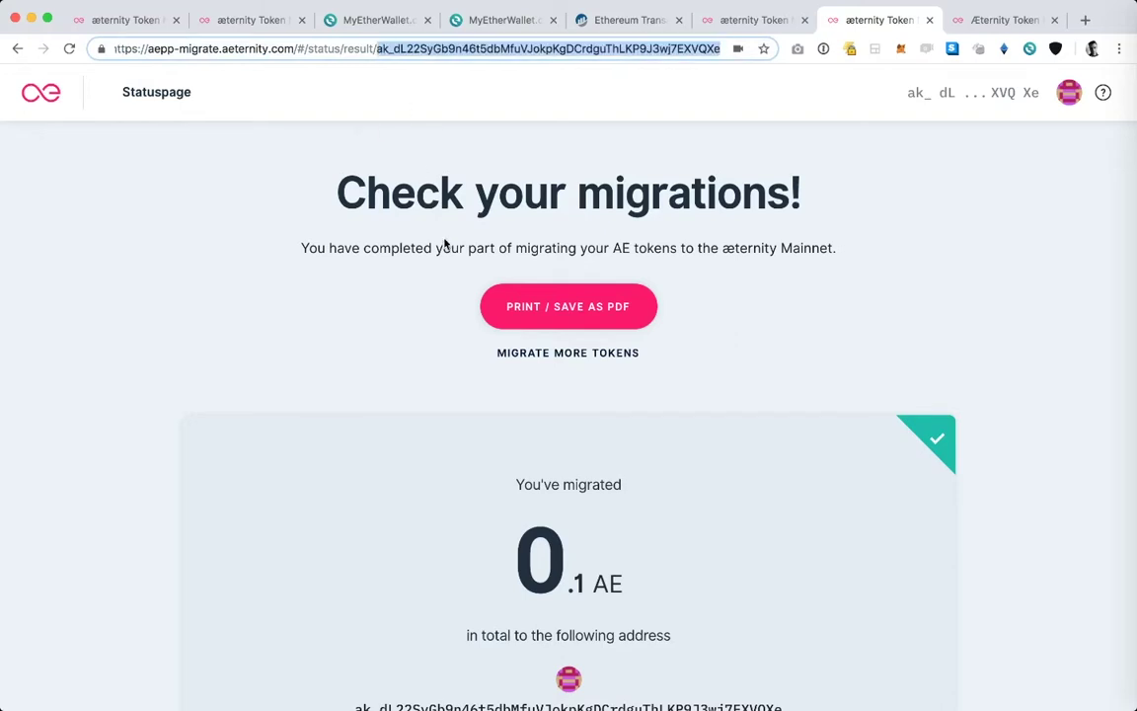
{"action": "key", "text": "BackSpace"}
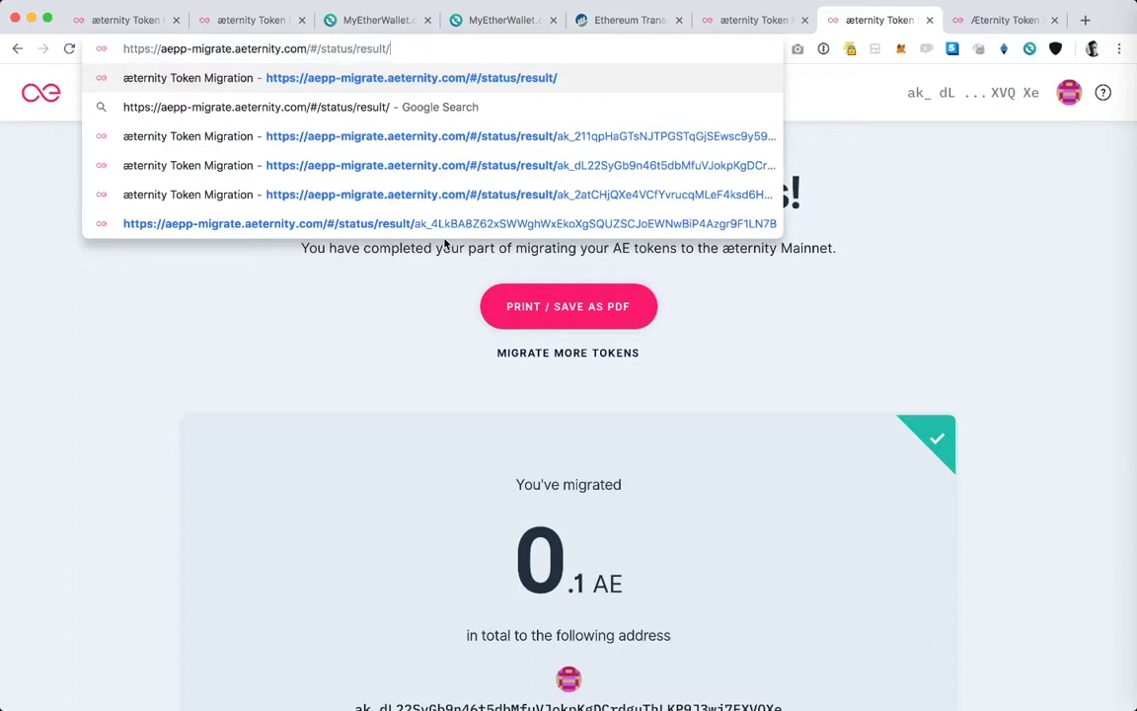
{"action": "key", "text": "Return"}
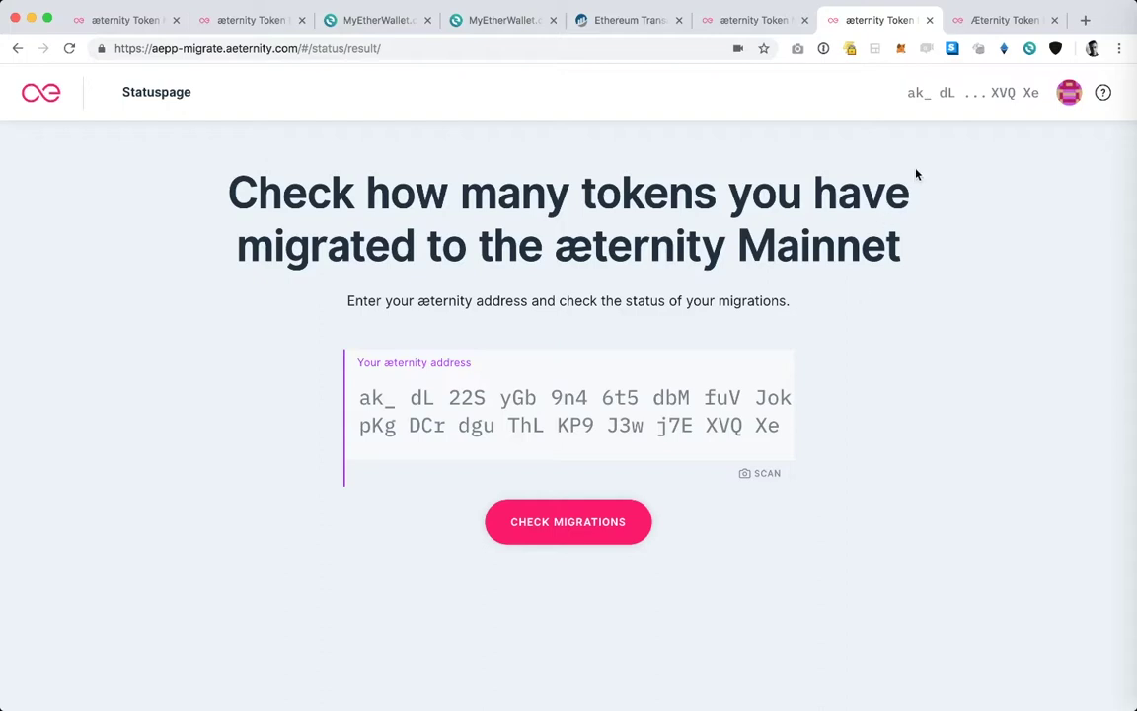
- Copy the sent transaction's Data payload from MyEtherWallet and paste it into the payload check at verify-data.aeternity.com
{"action": "left_click", "coordinate": [1002, 22]}
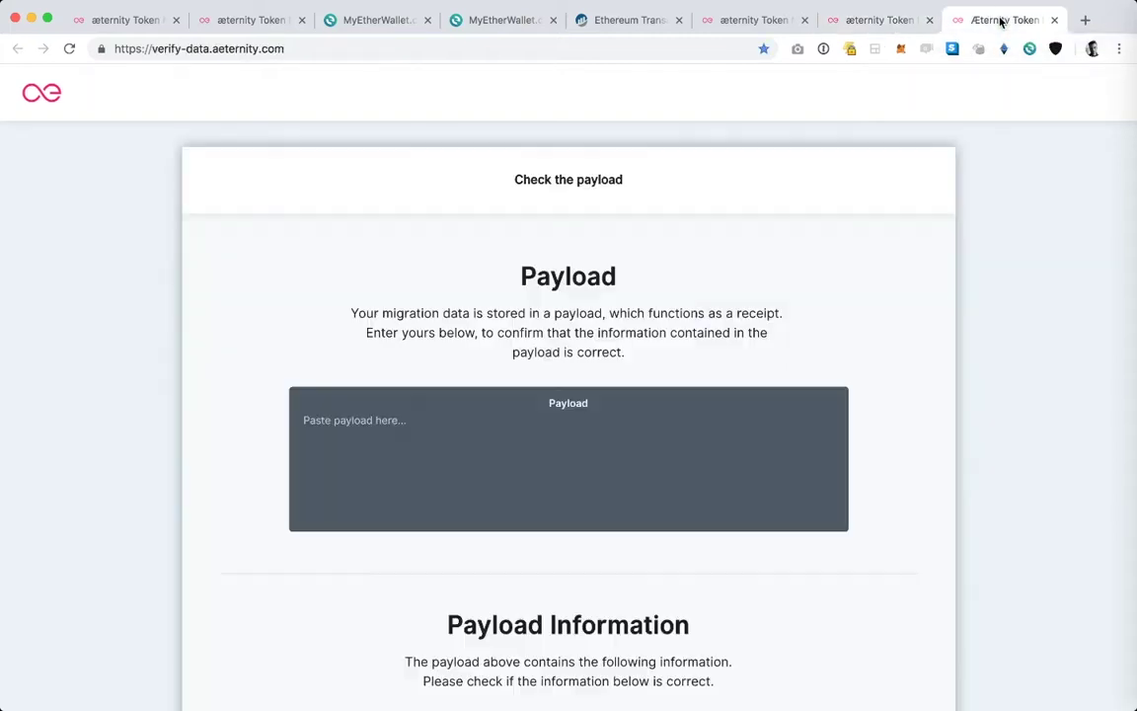
{"action": "left_click", "coordinate": [498, 21]}
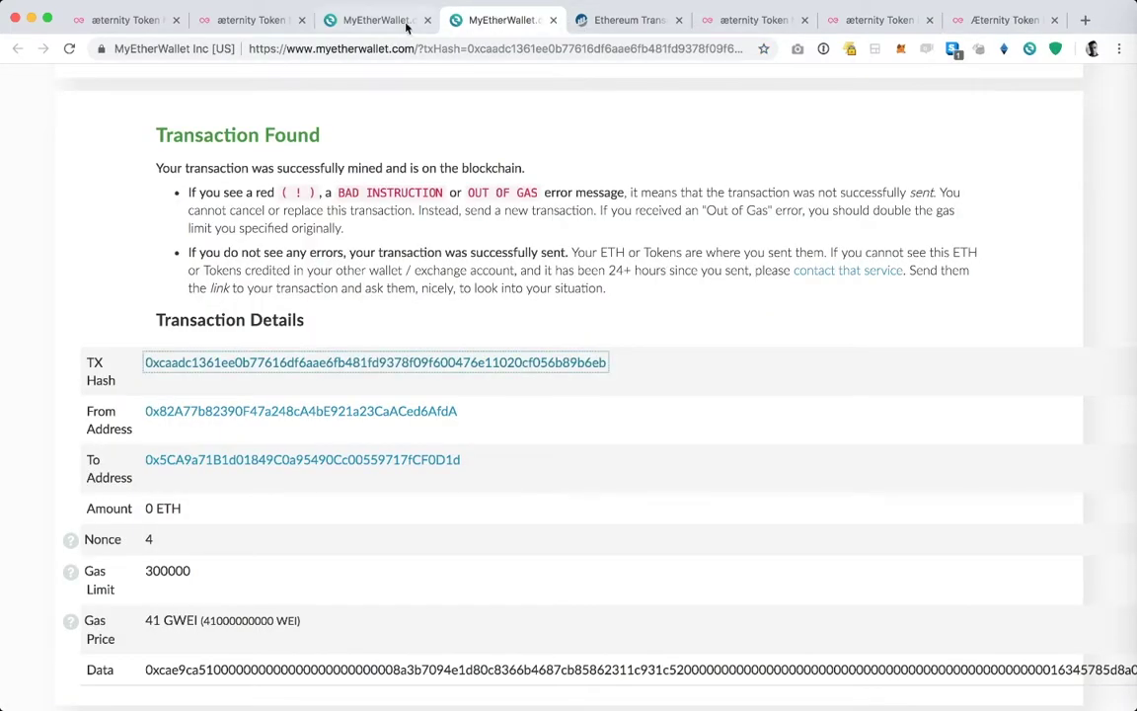
{"action": "left_click", "coordinate": [375, 20]}
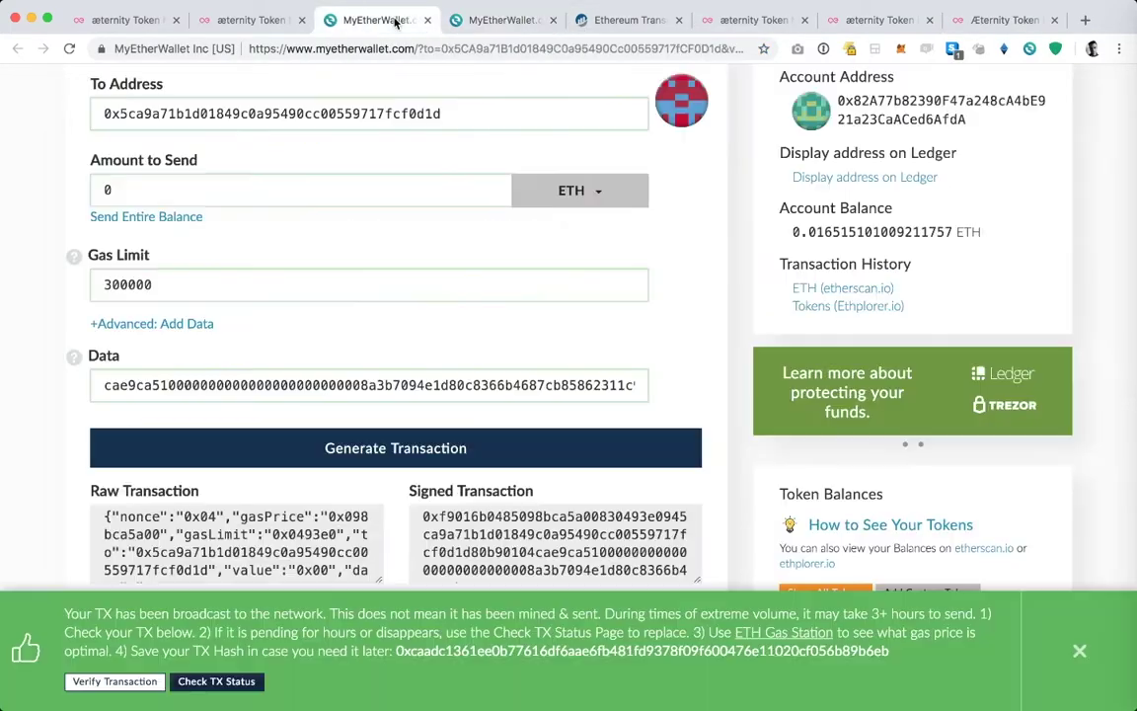
{"action": "triple_click", "coordinate": [158, 384]}
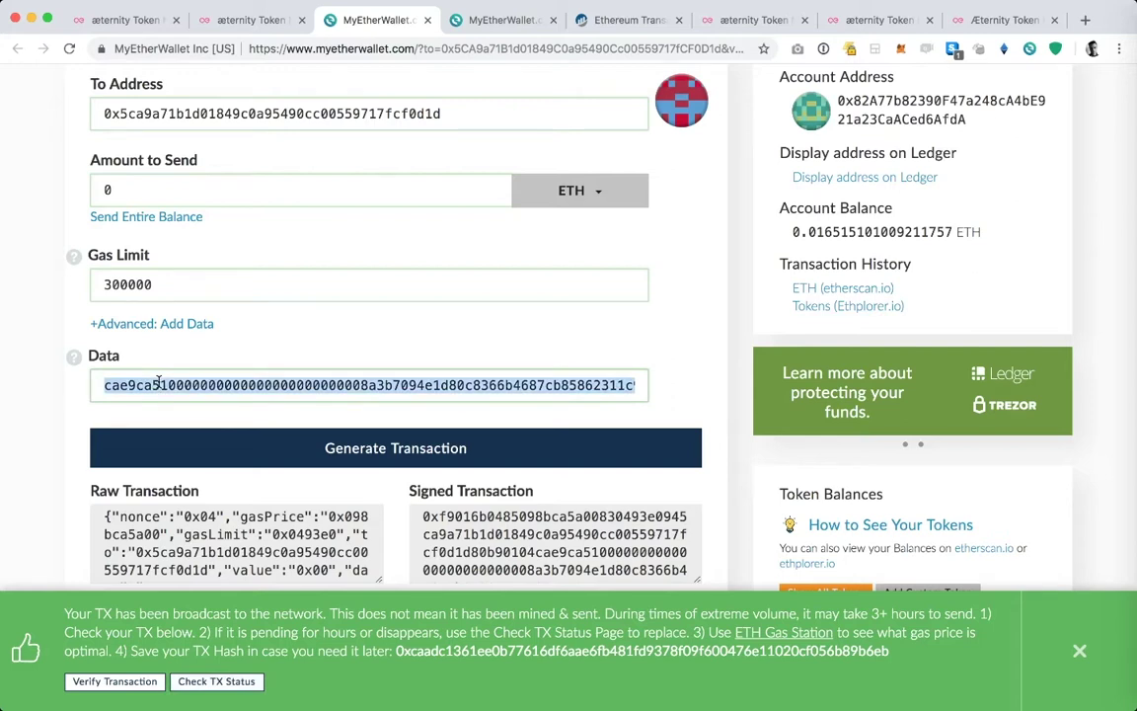
{"action": "left_click", "coordinate": [993, 19]}
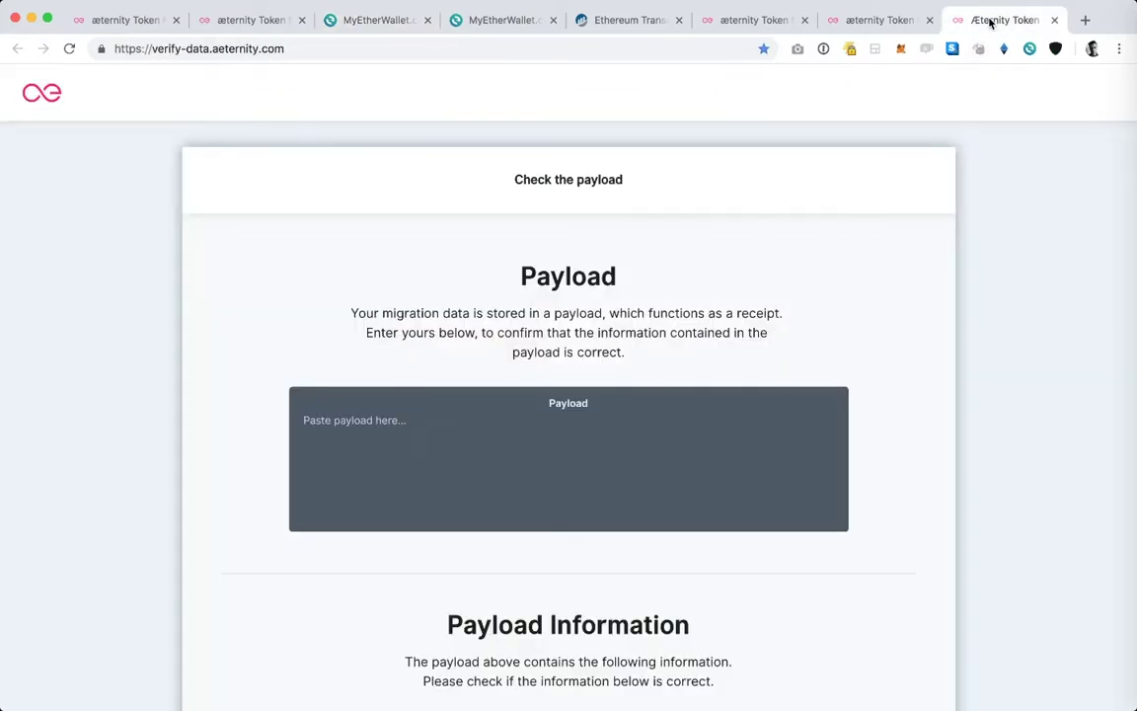
{"action": "left_click", "coordinate": [459, 435]}
{"action": "key", "text": "super+v"}
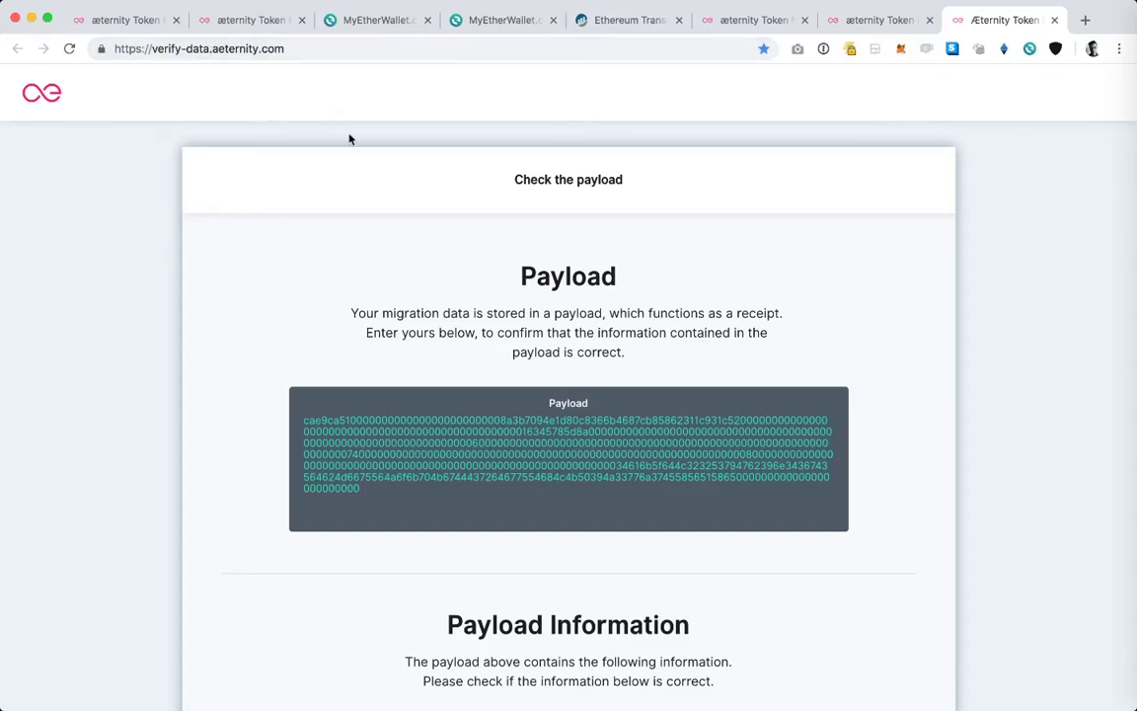
- Examine the payload's migration amount, token call function, migration contract and Mainnet address, and return to the migration home page
{"action": "scroll", "coordinate": [348, 139], "scroll_direction": "down", "scroll_amount": 1}
{"action": "scroll", "coordinate": [349, 139], "scroll_direction": "down", "scroll_amount": 5}
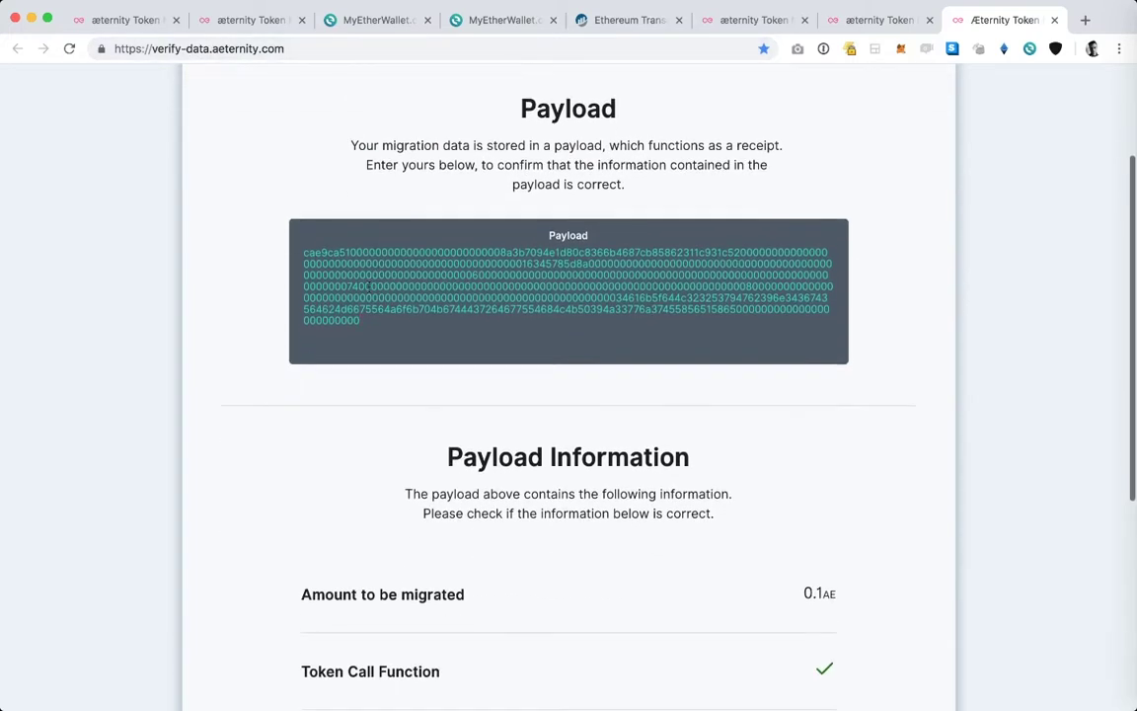
{"action": "scroll", "coordinate": [369, 286], "scroll_direction": "down", "scroll_amount": 3}
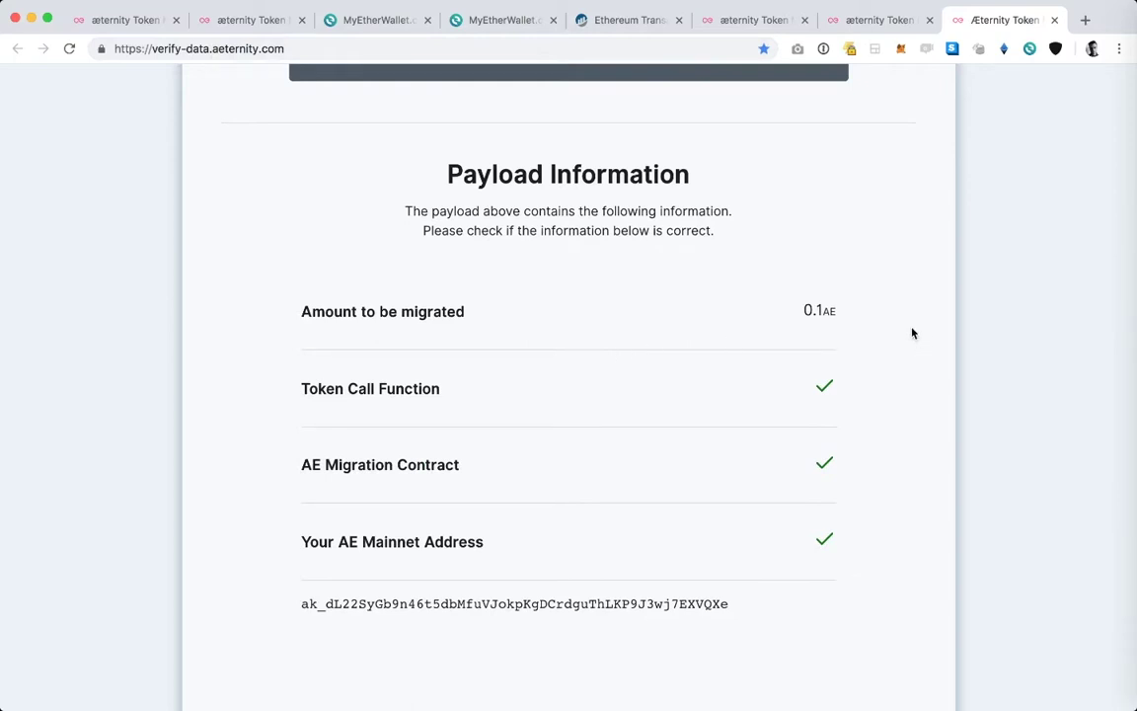
{"action": "scroll", "coordinate": [912, 331], "scroll_direction": "down", "scroll_amount": 1}
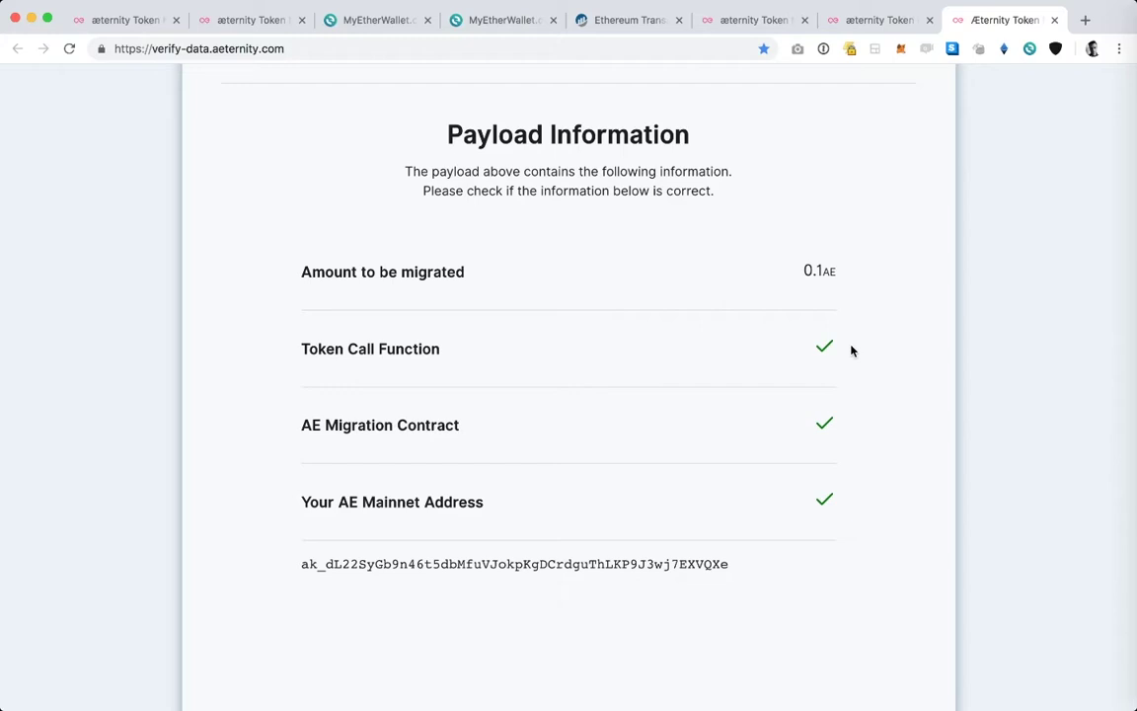
{"action": "scroll", "coordinate": [852, 350], "scroll_direction": "down", "scroll_amount": 2}
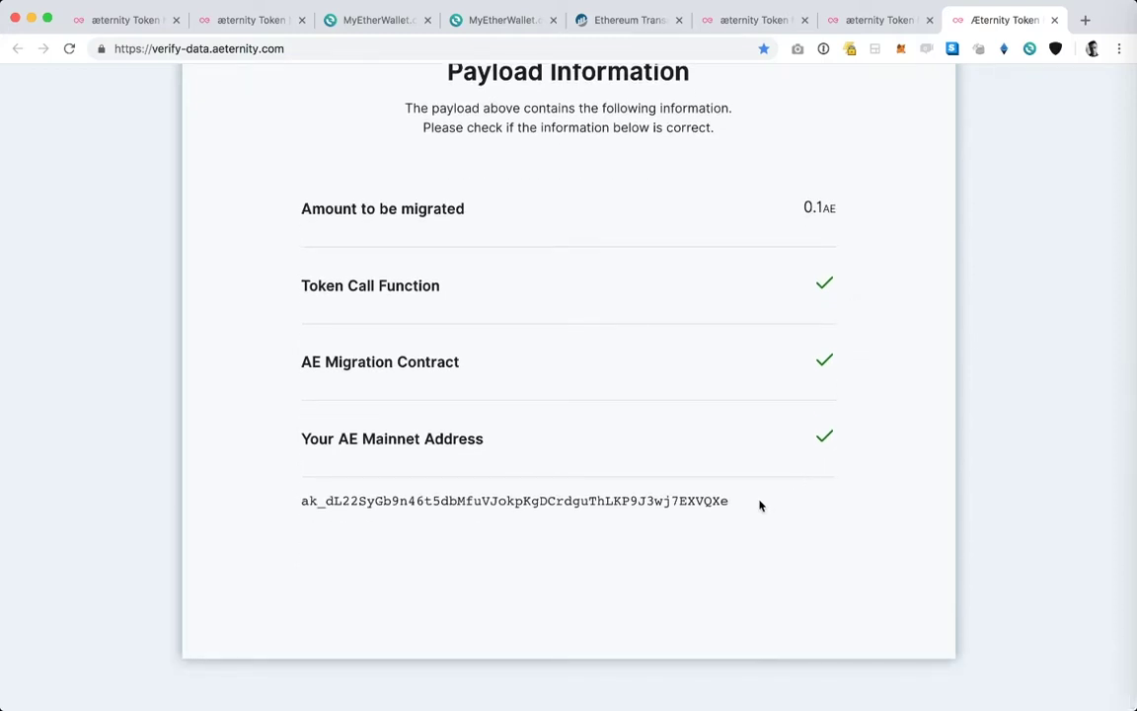
{"action": "left_click_drag", "start_coordinate": [734, 508], "coordinate": [304, 497]}
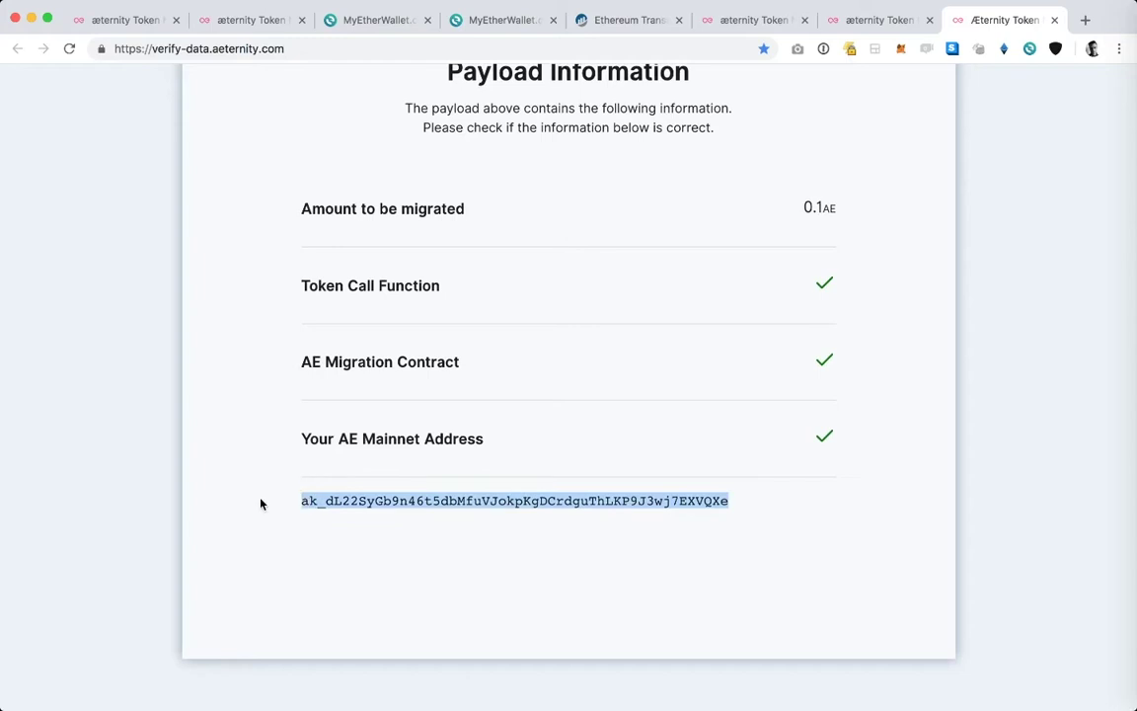
{"action": "left_click", "coordinate": [272, 455]}
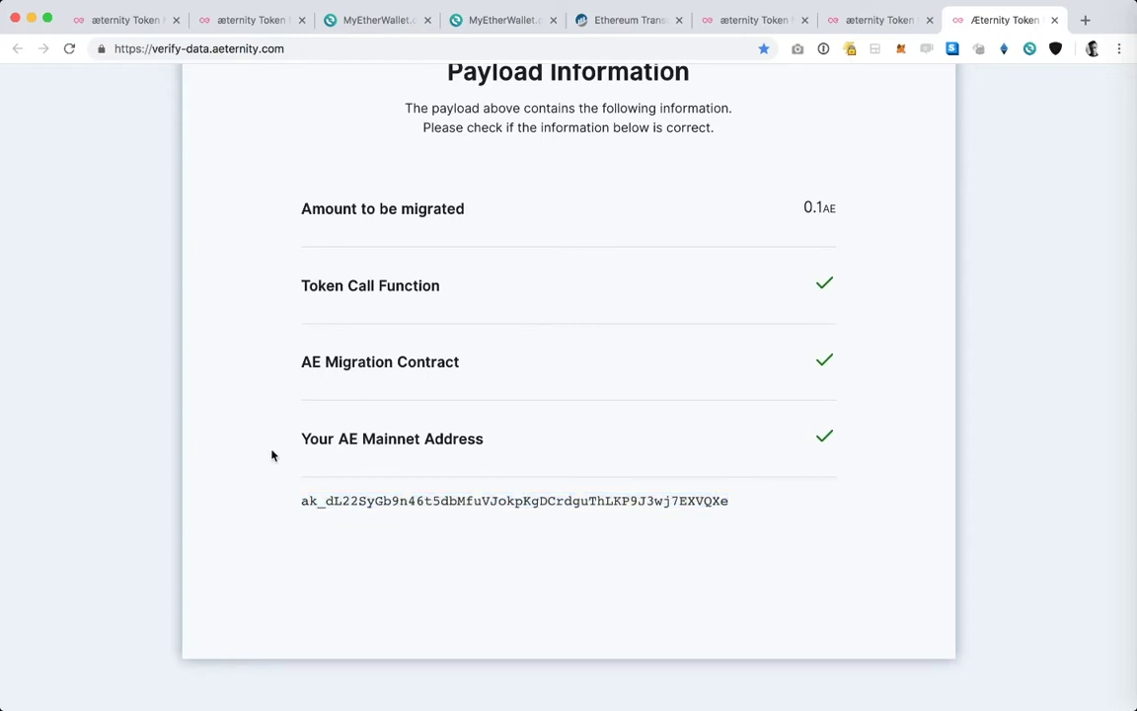
{"action": "scroll", "coordinate": [272, 455], "scroll_direction": "up", "scroll_amount": 3}
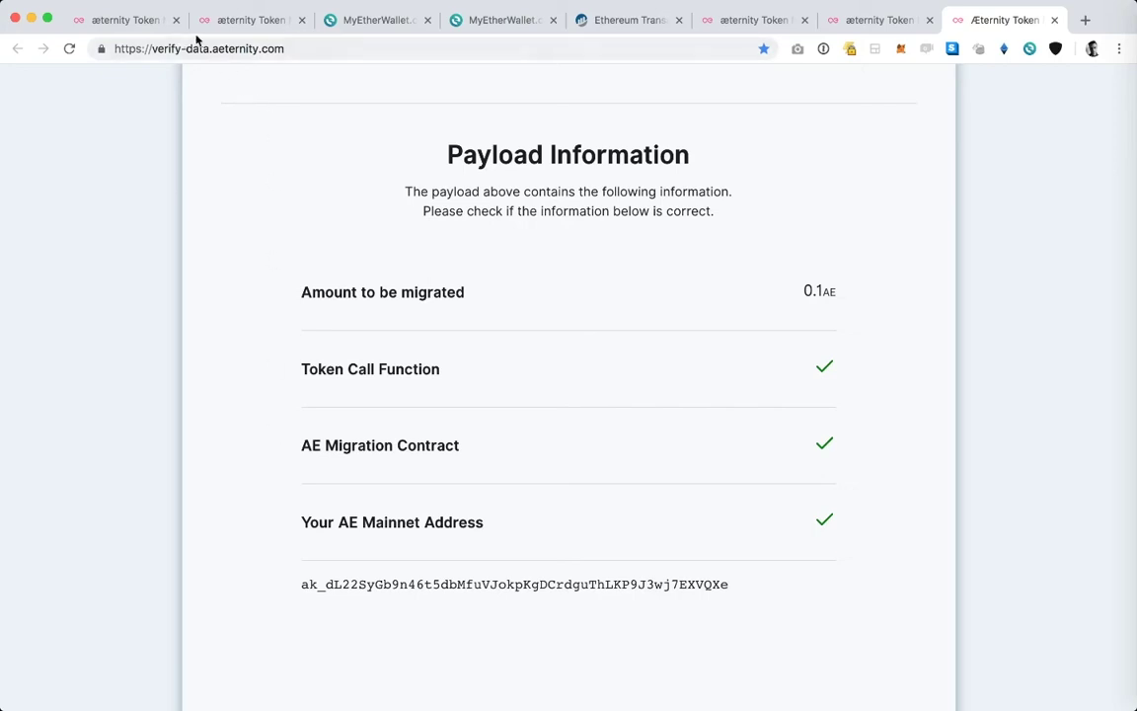
{"action": "left_click", "coordinate": [145, 22]}
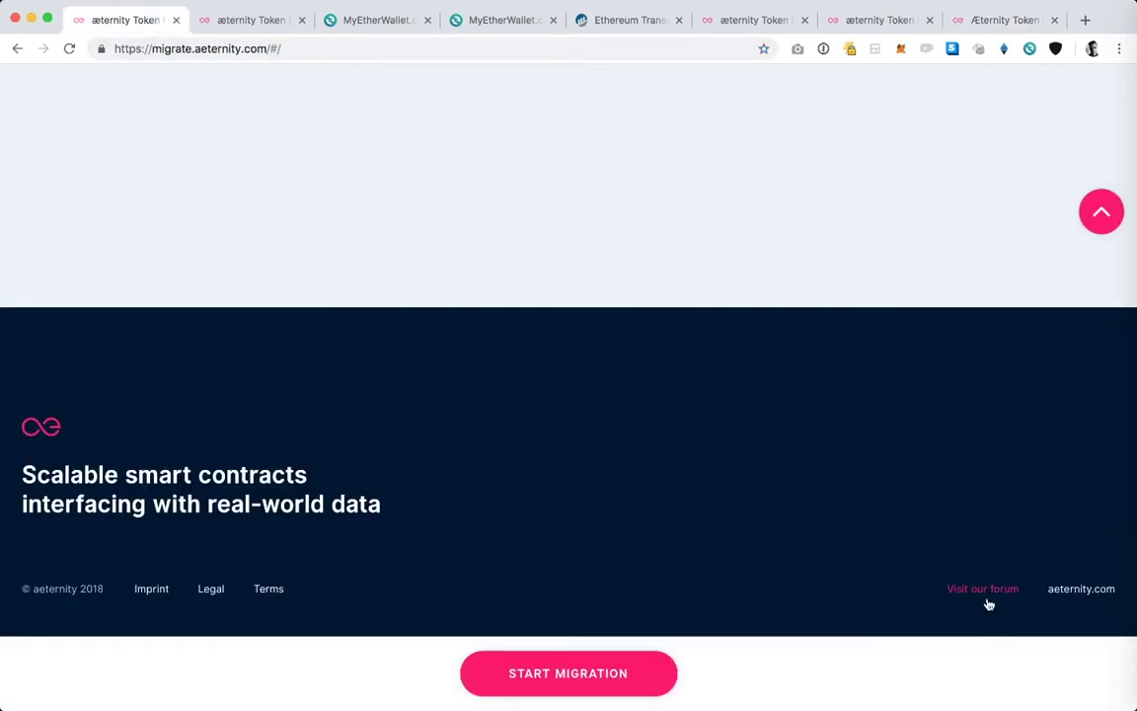